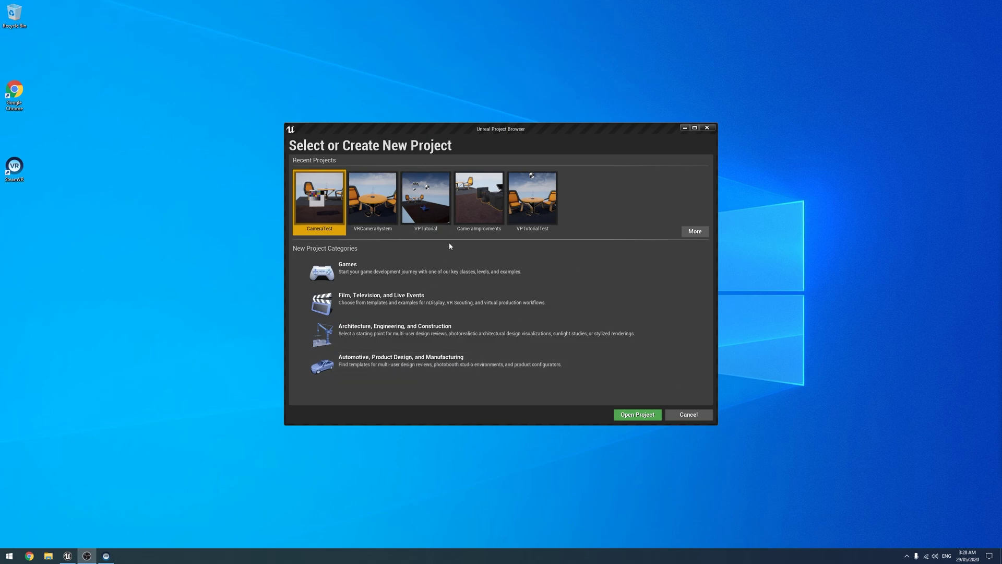
- Create a Games project named OutputTutorial from the Blank template and close the SteamVR status window
{"action": "left_click", "coordinate": [390, 279]}
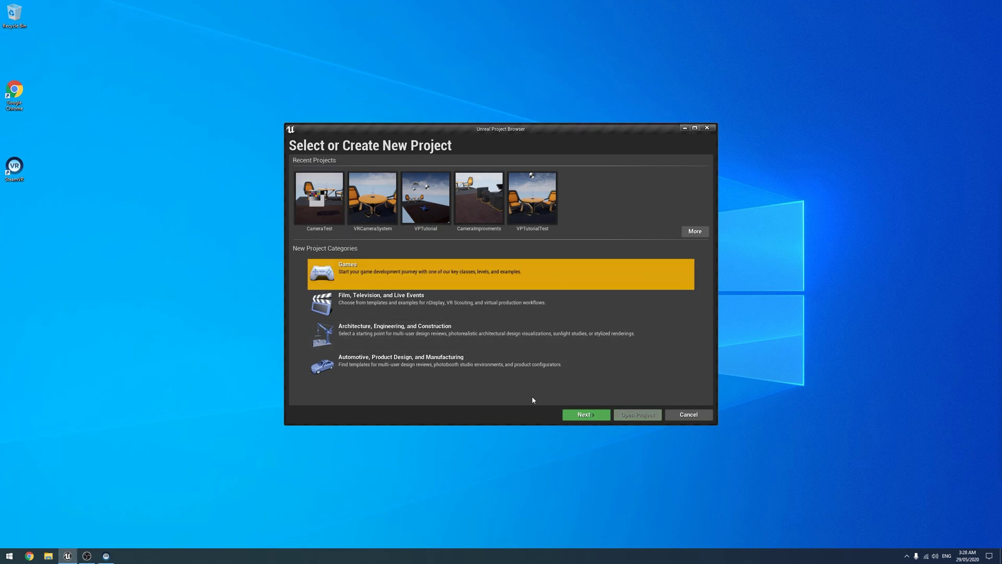
{"action": "left_click", "coordinate": [584, 414]}
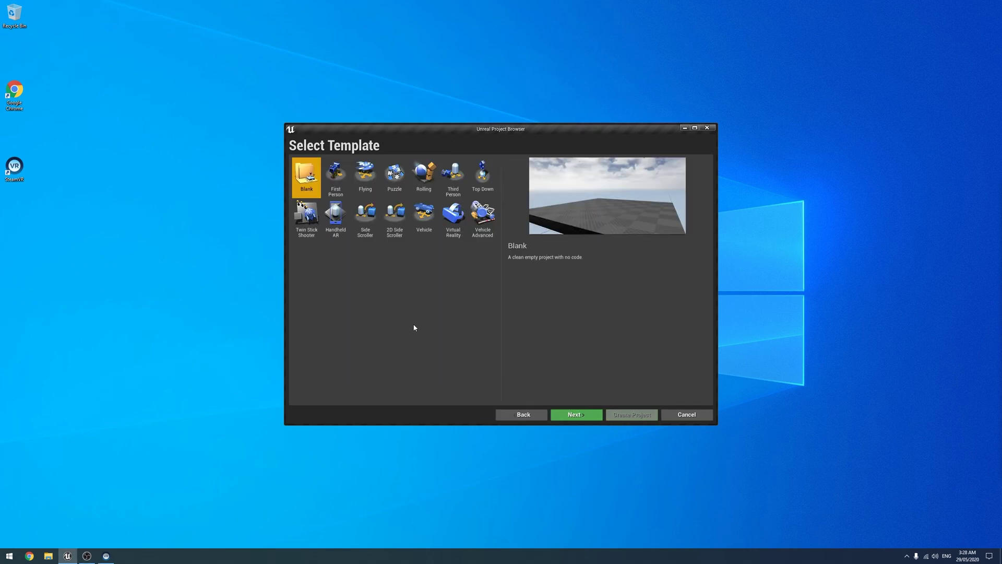
{"action": "left_click", "coordinate": [574, 415]}
{"action": "left_click", "coordinate": [631, 414]}
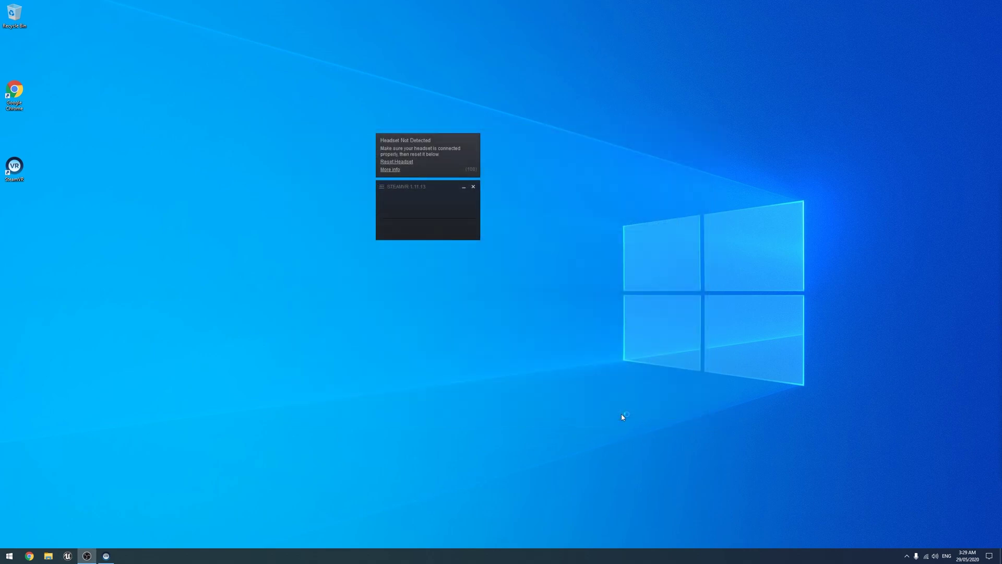
{"action": "left_click", "coordinate": [475, 187]}
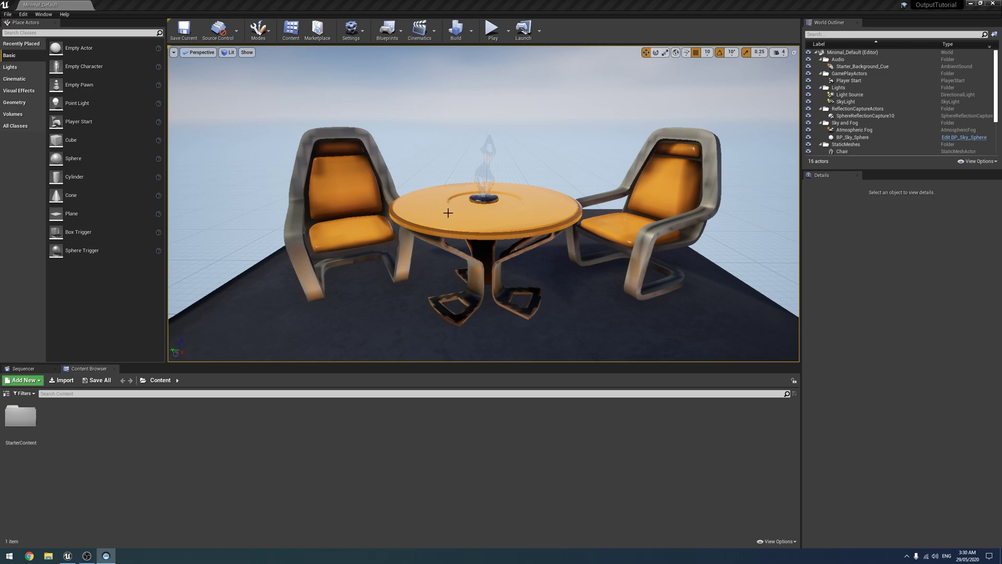
- Enable the Composure plugin from the Compositing category for this project
{"action": "left_click", "coordinate": [351, 29]}
{"action": "left_click", "coordinate": [366, 70]}
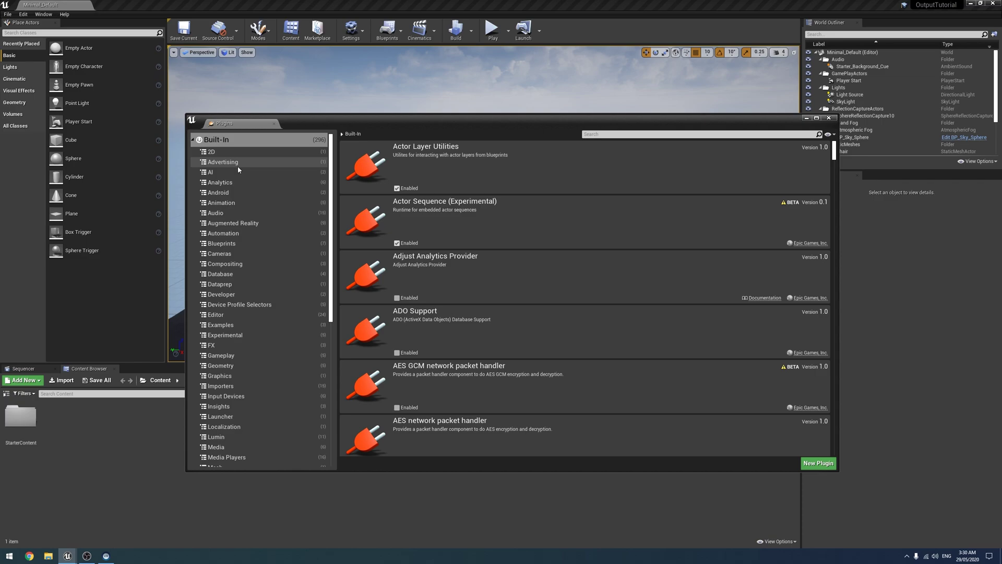
{"action": "left_click", "coordinate": [226, 265]}
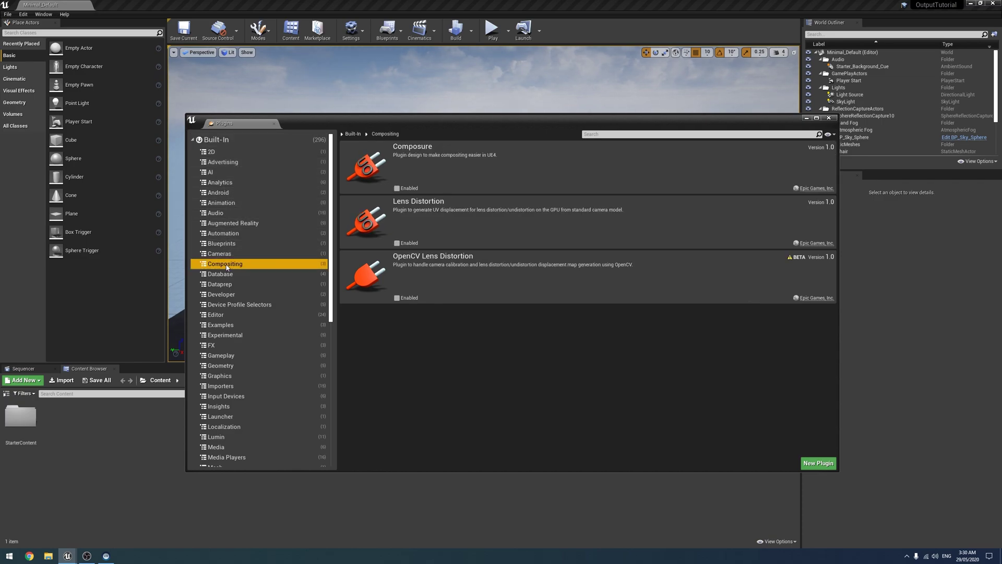
{"action": "left_click", "coordinate": [405, 189]}
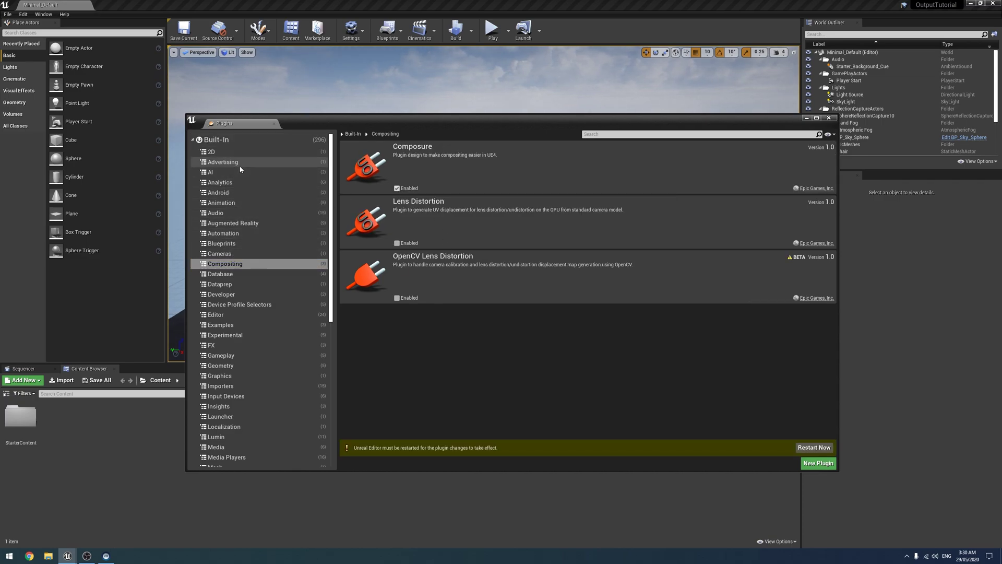
- Find the Blackmagic Media Player plugin among all built-in plugins, enable it and restart the editor
{"action": "left_click", "coordinate": [265, 145]}
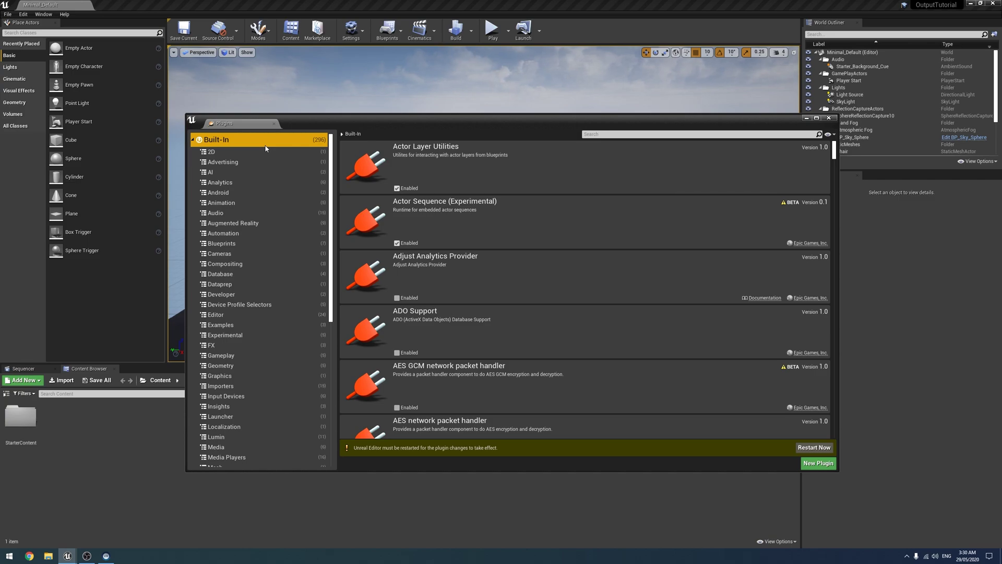
{"action": "left_click", "coordinate": [591, 134]}
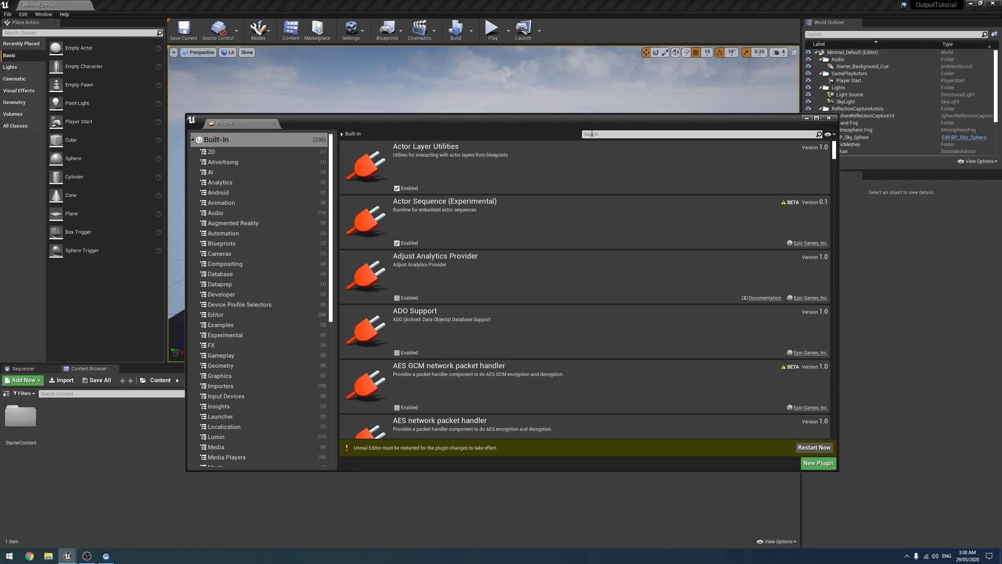
{"action": "type", "text": "Black"}
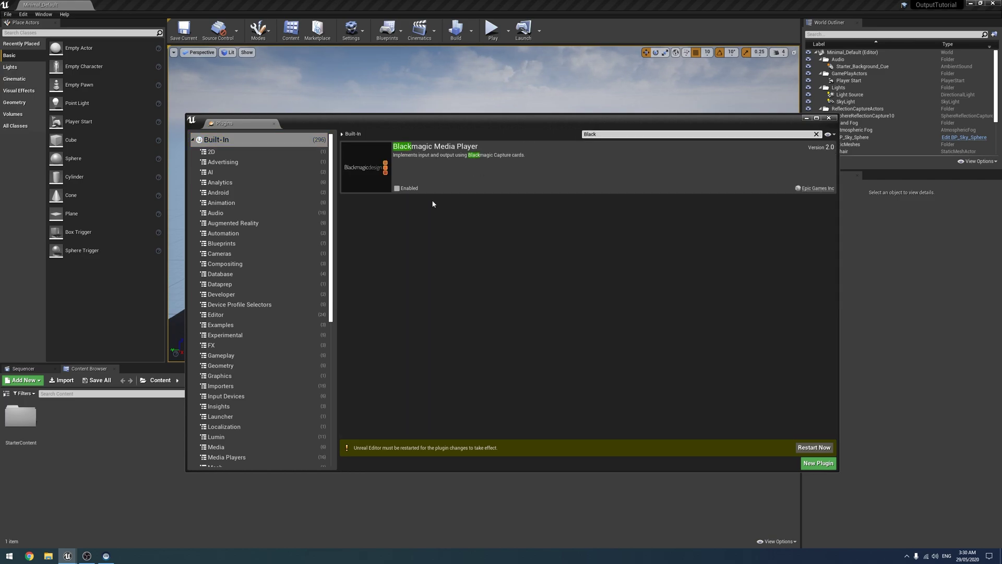
{"action": "left_click", "coordinate": [396, 187]}
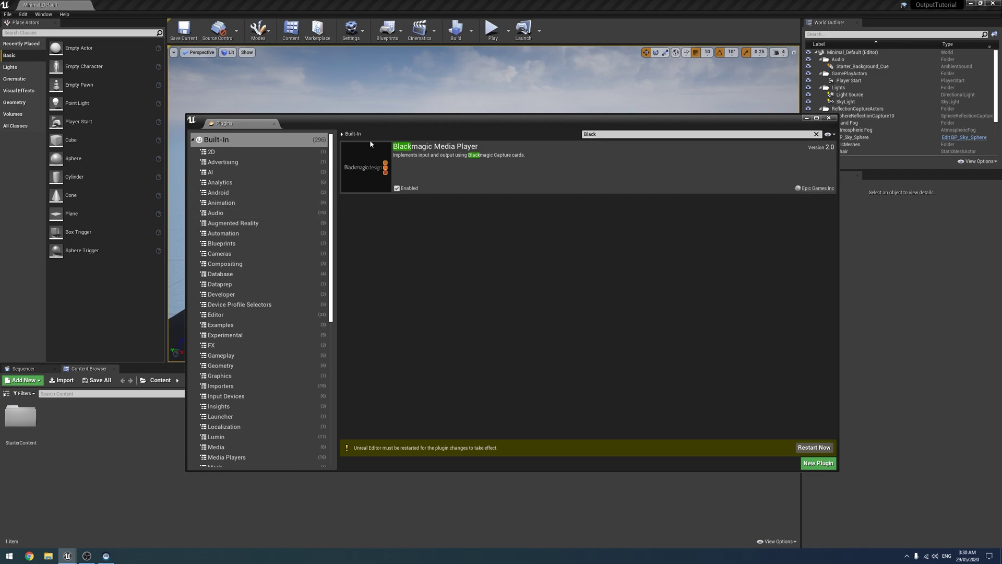
{"action": "left_click", "coordinate": [813, 447]}
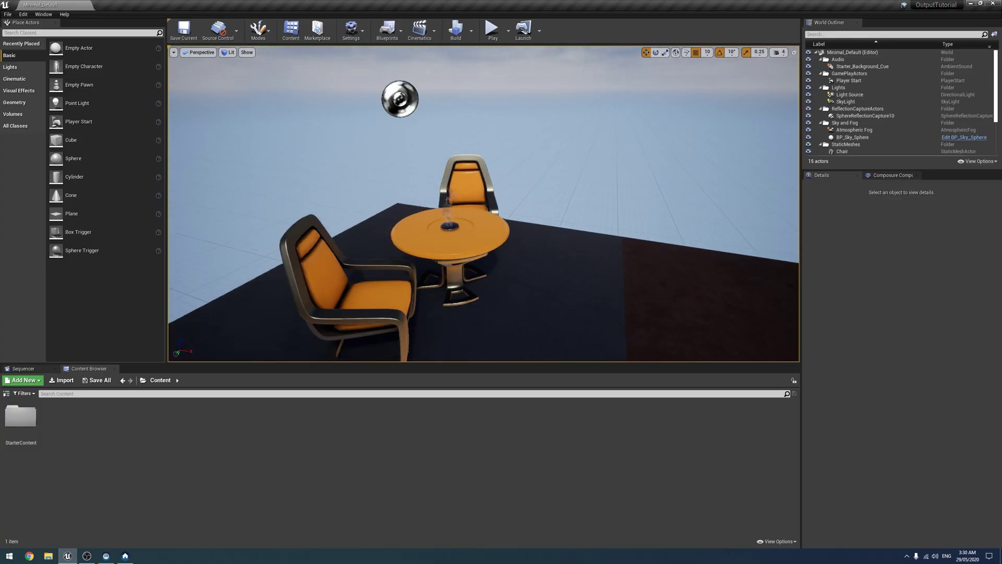
- Delete the Player Start actor from the level
{"action": "right_click_drag", "start_coordinate": [483, 203], "coordinate": [543, 195]}
{"action": "right_click_drag", "start_coordinate": [466, 162], "coordinate": [471, 195]}
{"action": "left_click", "coordinate": [466, 162]}
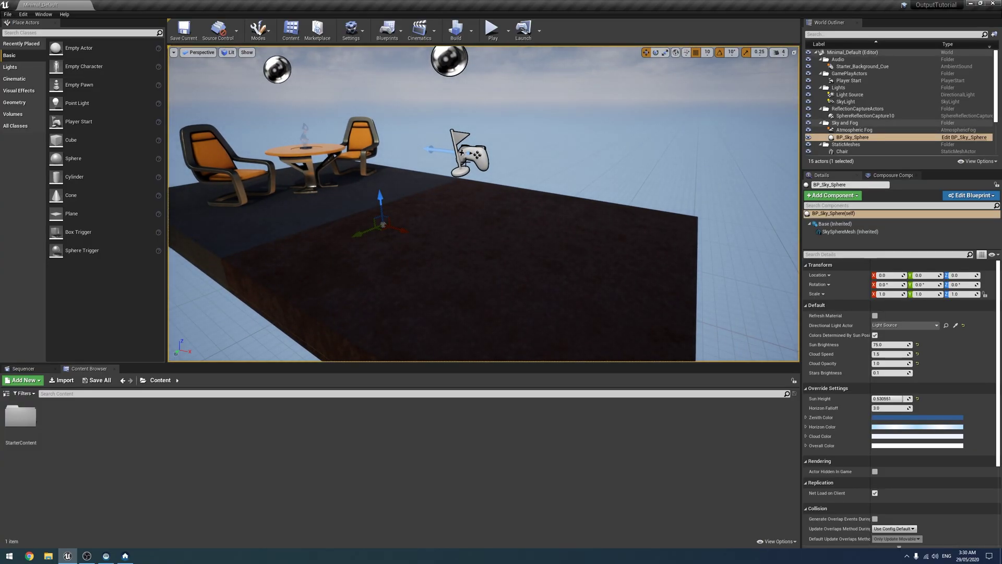
{"action": "left_click", "coordinate": [464, 155]}
{"action": "key", "text": "Delete"}
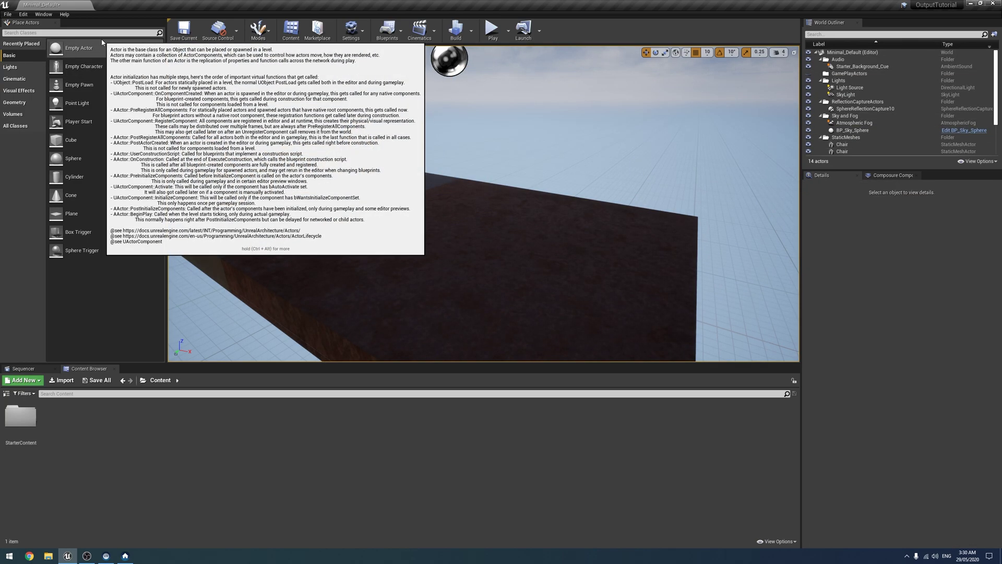
- Find the Cine Camera Actor and place one on the floor in front of the table and chairs
{"action": "type", "text": "Cine"}
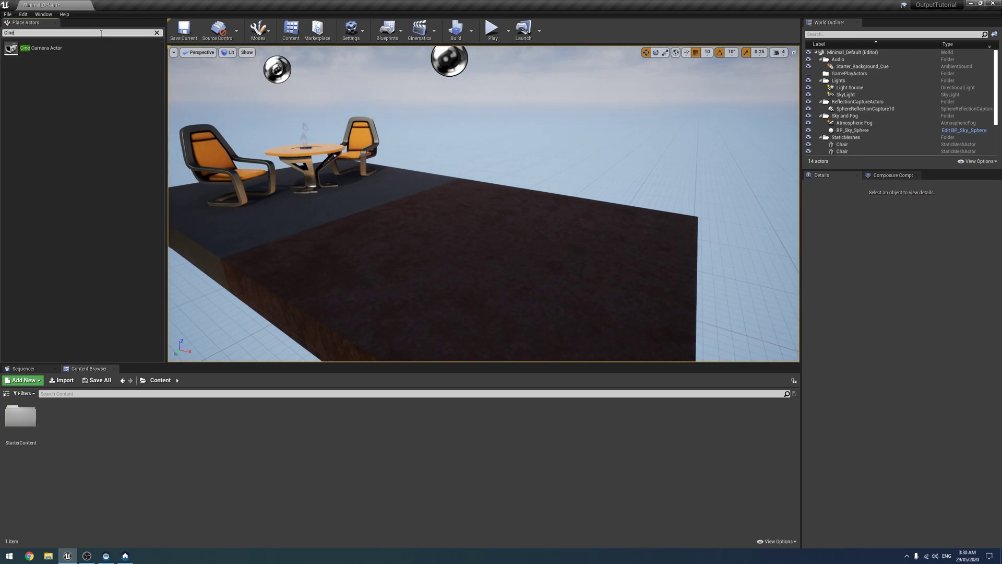
{"action": "left_click_drag", "start_coordinate": [36, 48], "coordinate": [637, 306]}
{"action": "right_click_drag", "start_coordinate": [585, 313], "coordinate": [626, 313]}
{"action": "key", "text": "w"}
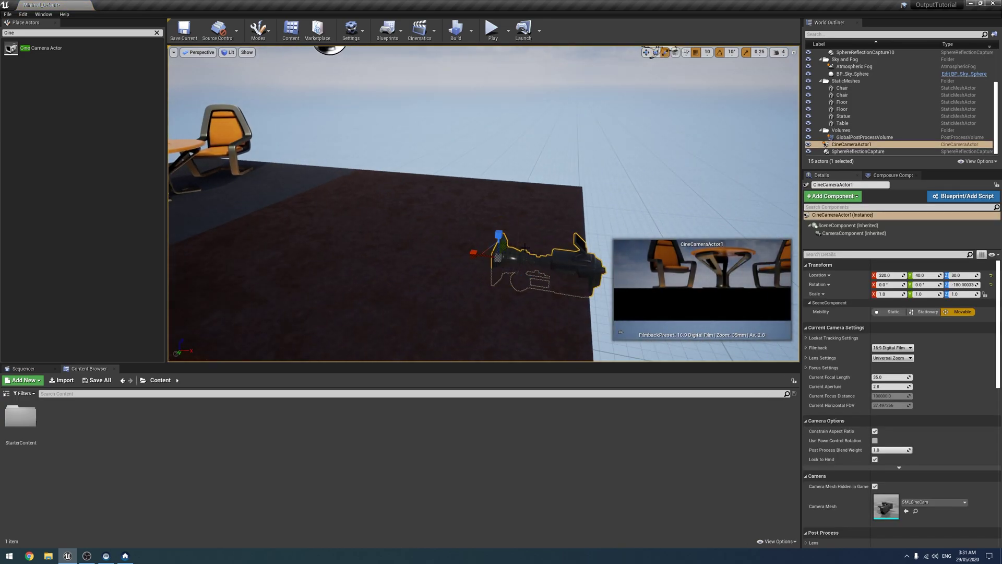
- Raise the cine camera to Z 110 and shift it sideways to Y 20 to frame the table and chairs
{"action": "left_click_drag", "start_coordinate": [499, 237], "coordinate": [496, 150]}
{"action": "right_click_drag", "start_coordinate": [495, 150], "coordinate": [313, 157]}
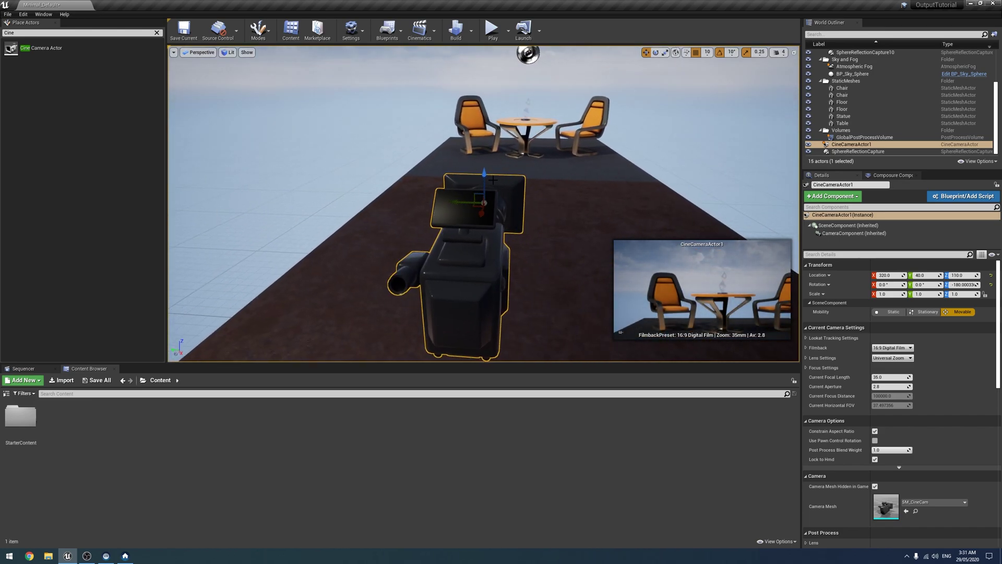
{"action": "left_click_drag", "start_coordinate": [460, 204], "coordinate": [498, 207]}
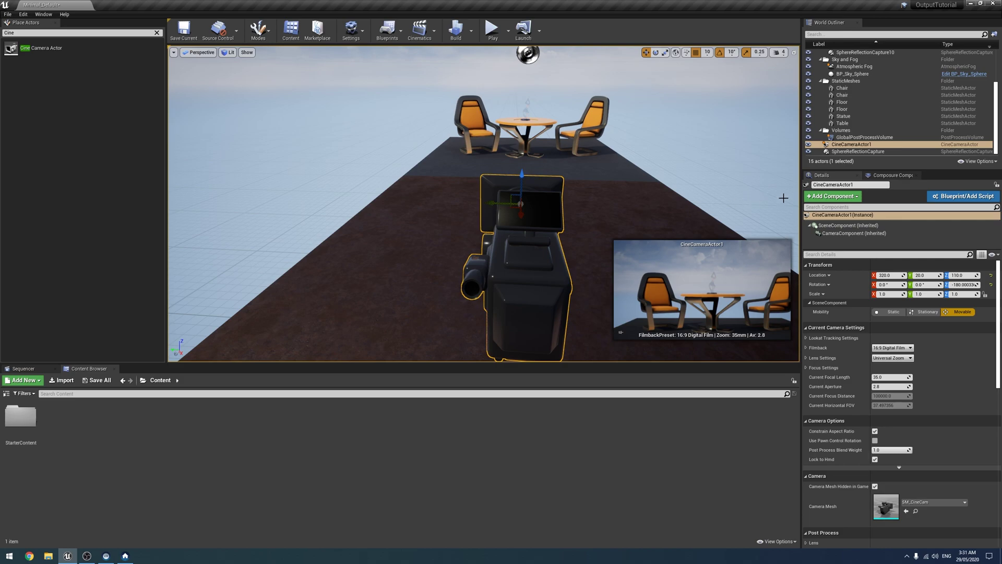
- Create a new Composure comp using the Empty Comp Shot class
{"action": "left_click", "coordinate": [891, 176]}
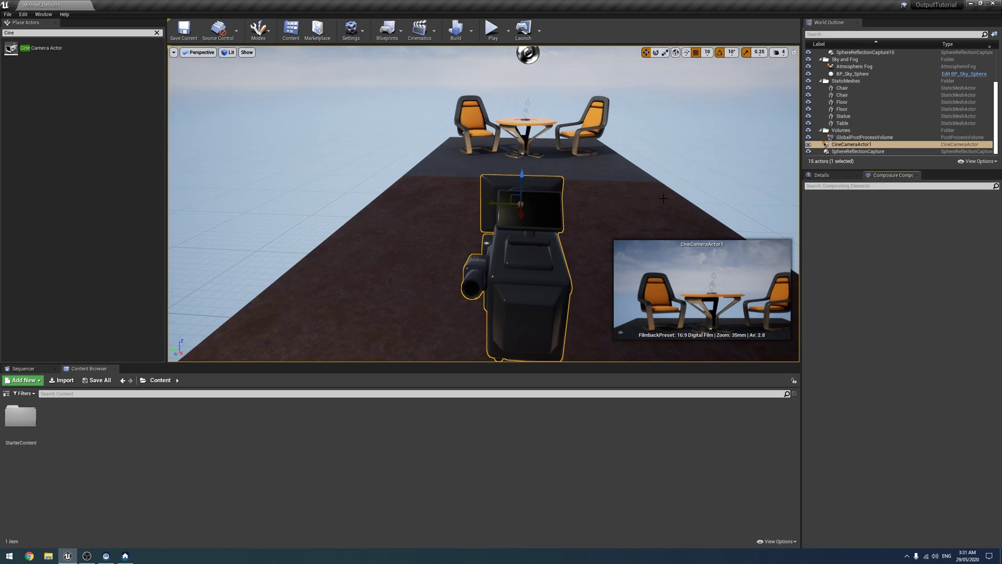
{"action": "left_click", "coordinate": [43, 14]}
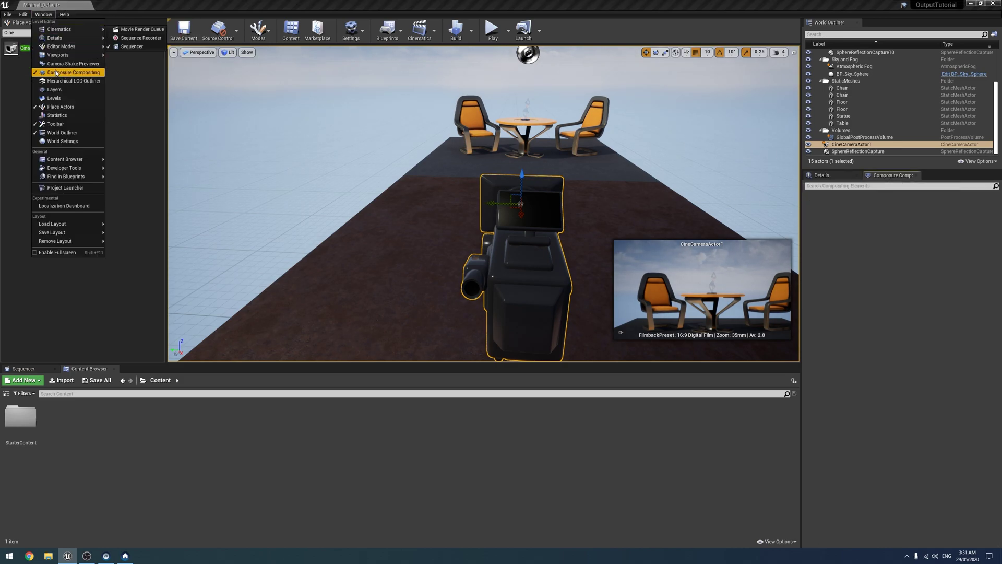
{"action": "right_click", "coordinate": [821, 244]}
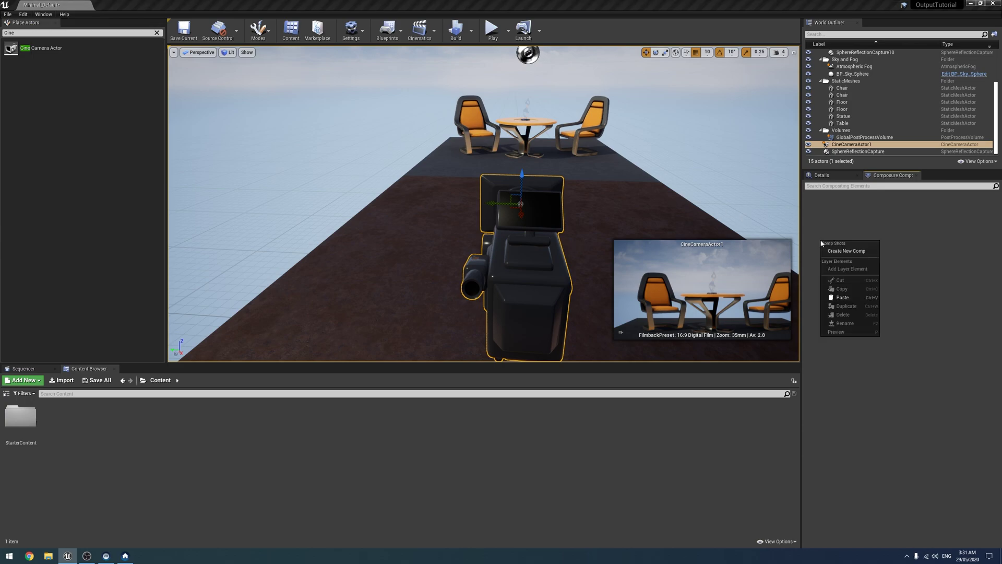
{"action": "left_click", "coordinate": [848, 251]}
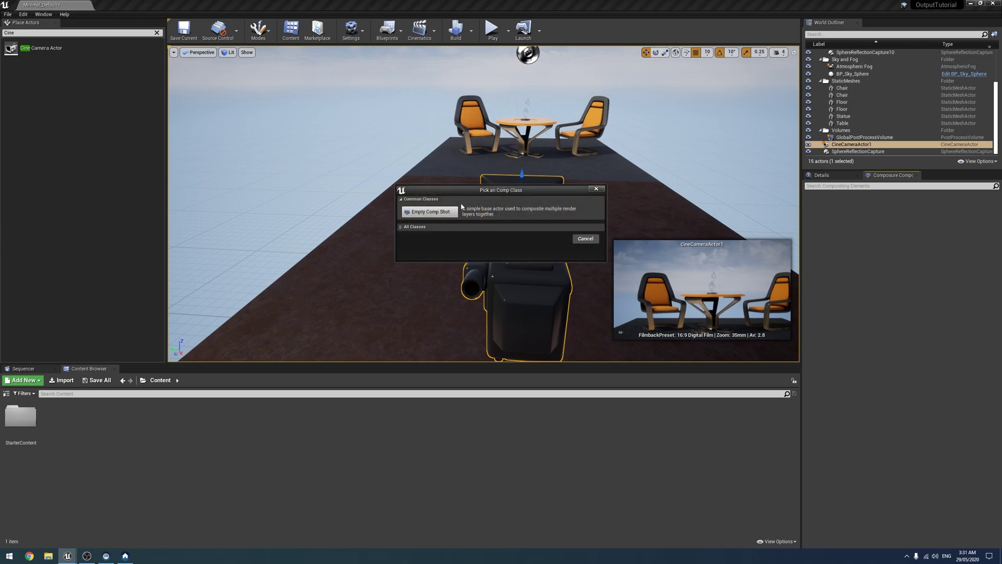
{"action": "left_click", "coordinate": [421, 211]}
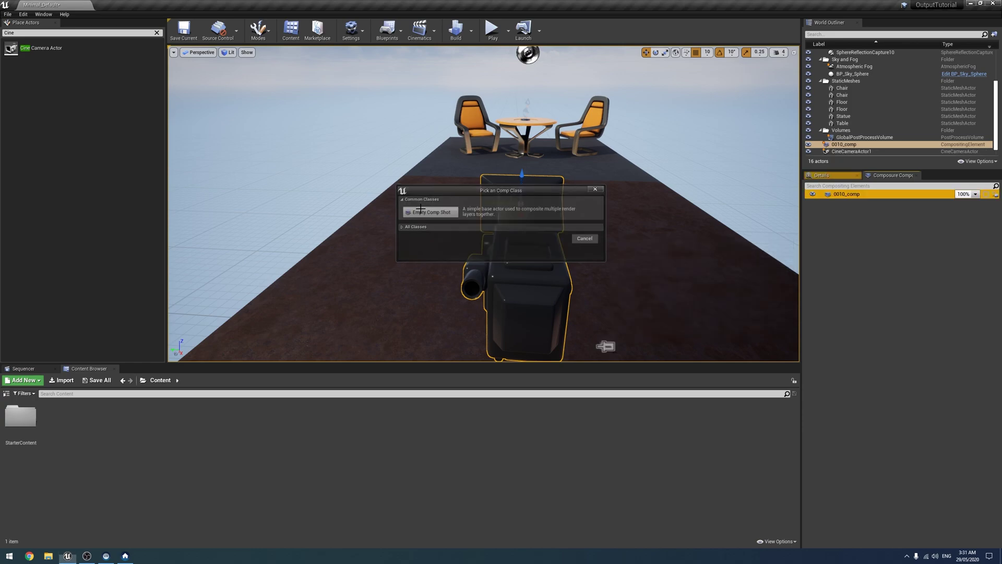
- Add a CG Layer element to the 0010_comp comp
{"action": "right_click", "coordinate": [851, 195]}
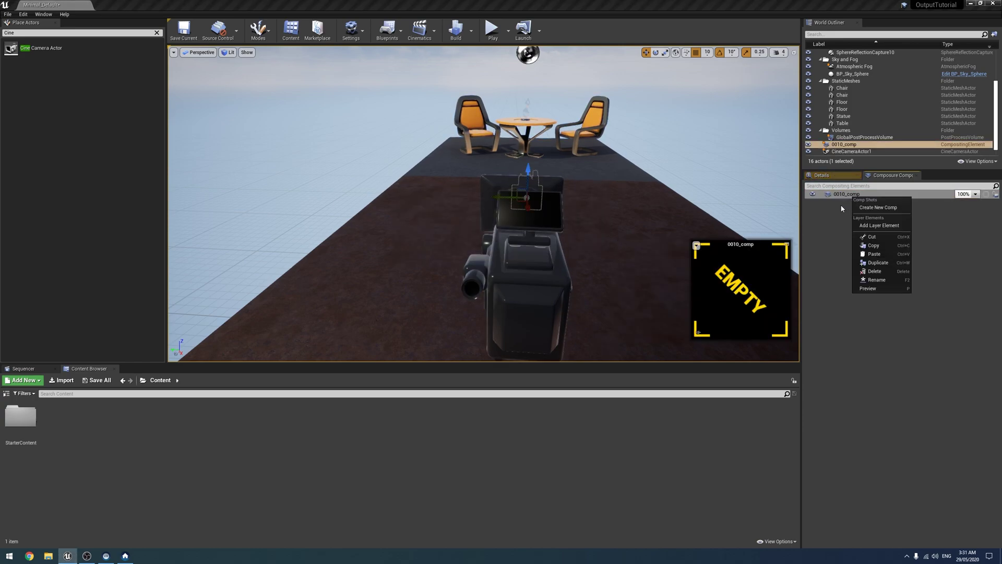
{"action": "left_click", "coordinate": [871, 225]}
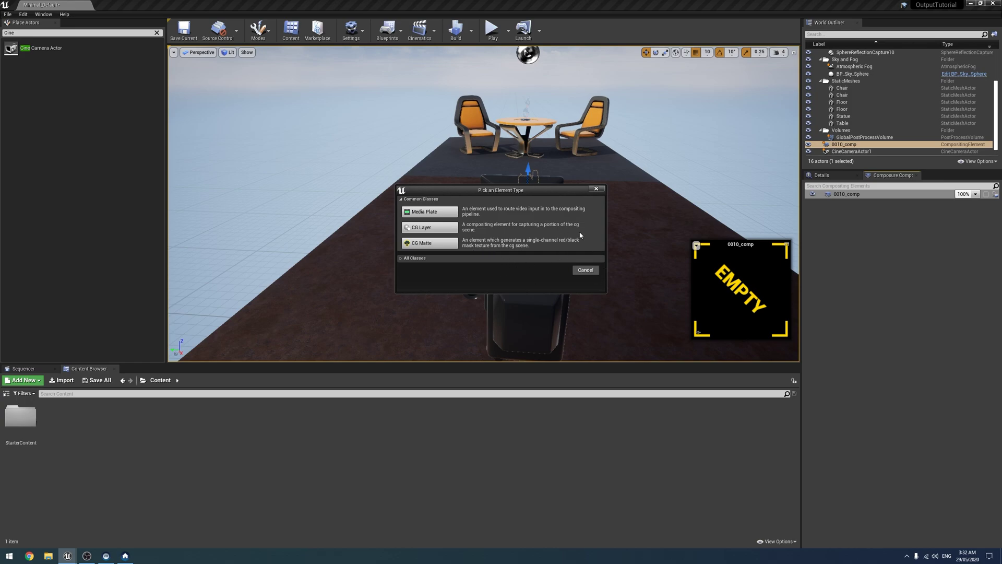
{"action": "left_click", "coordinate": [446, 232]}
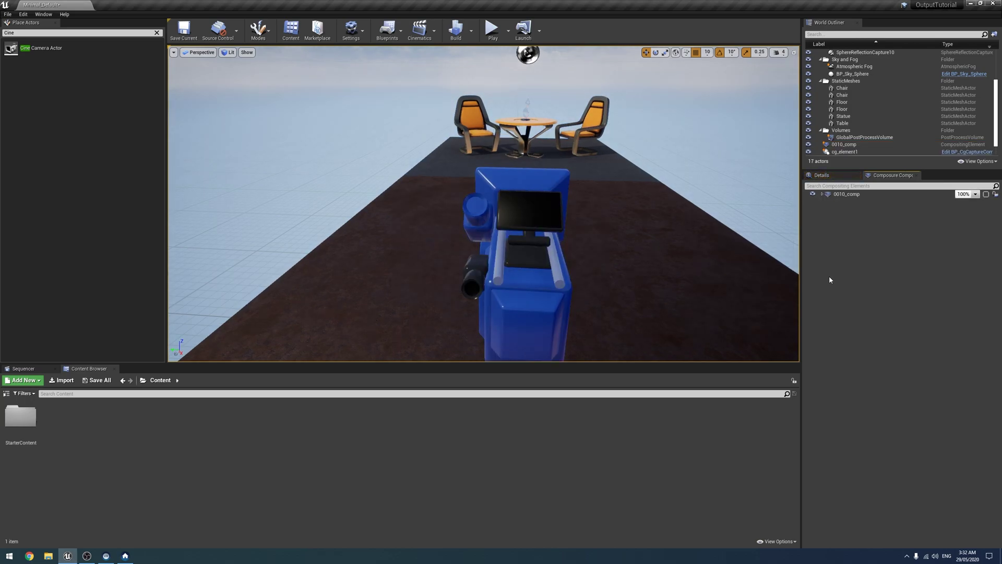
- Set the CG layer element's Composure camera source to Override so that it targets CineCameraActor1
{"action": "scroll", "coordinate": [872, 143], "scroll_direction": "down", "scroll_amount": 1}
{"action": "left_click", "coordinate": [867, 138]}
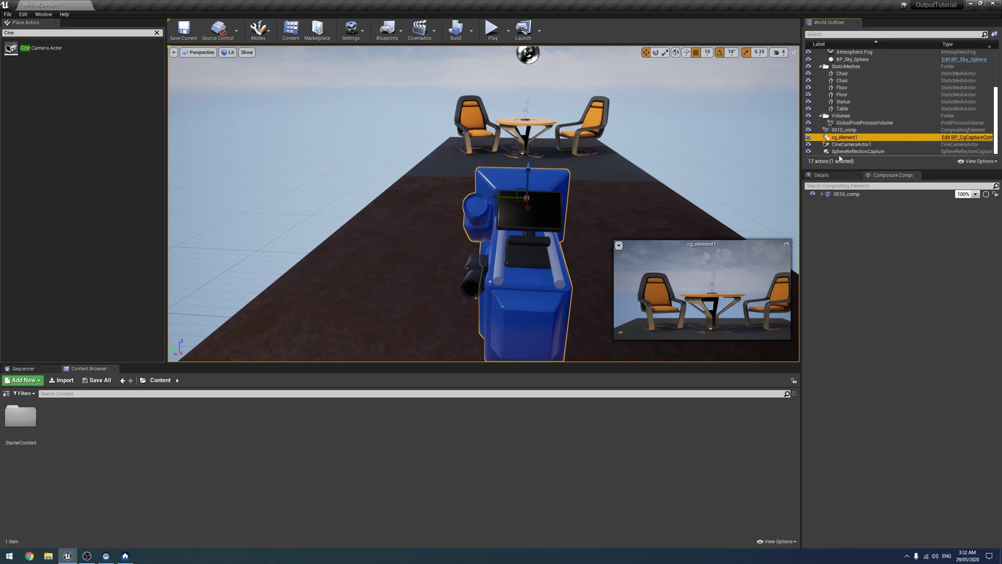
{"action": "left_click", "coordinate": [823, 176]}
{"action": "scroll", "coordinate": [835, 365], "scroll_direction": "down", "scroll_amount": 5}
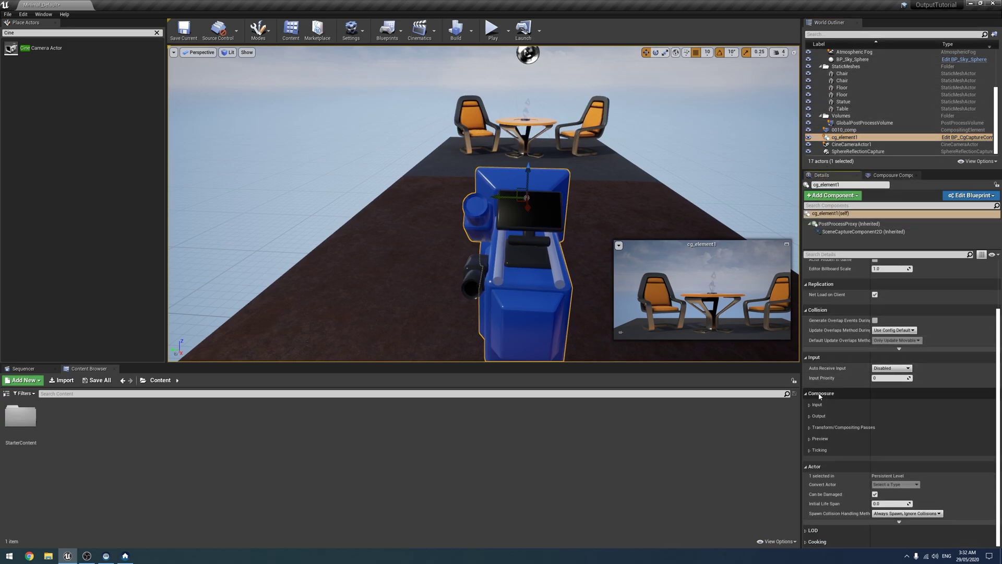
{"action": "left_click", "coordinate": [809, 405]}
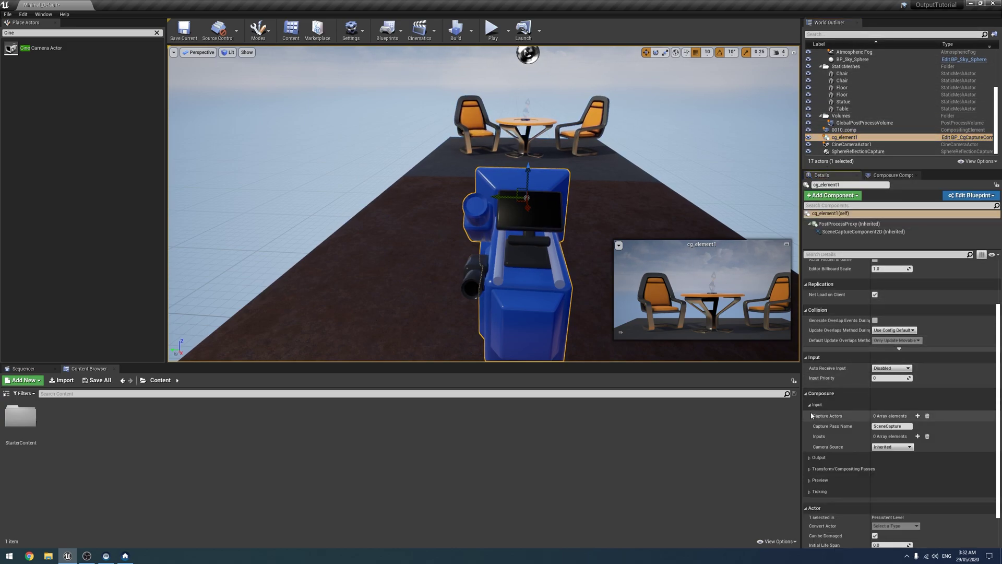
{"action": "left_click", "coordinate": [892, 447]}
{"action": "left_click", "coordinate": [887, 456]}
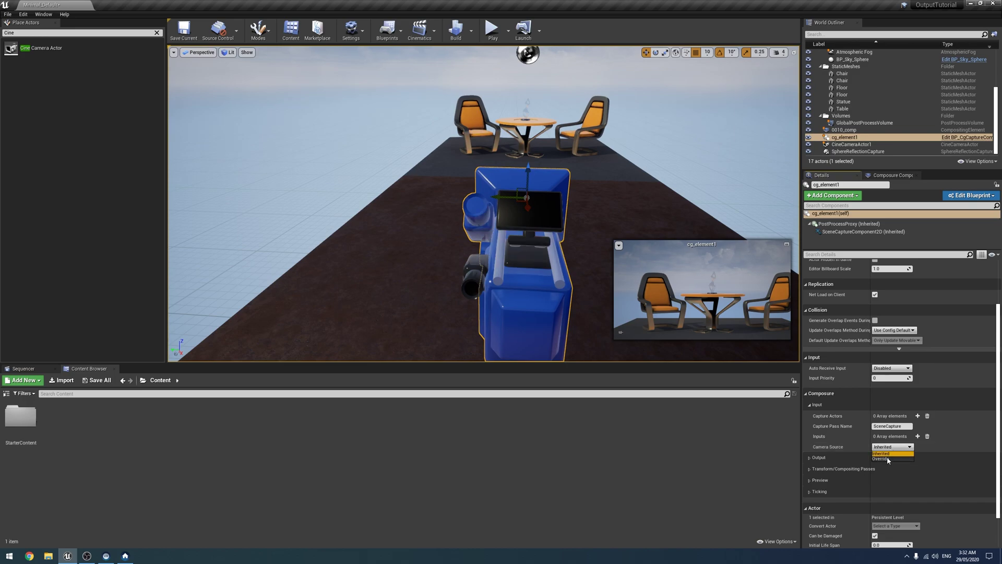
{"action": "left_click", "coordinate": [885, 457]}
{"action": "left_click", "coordinate": [903, 362]}
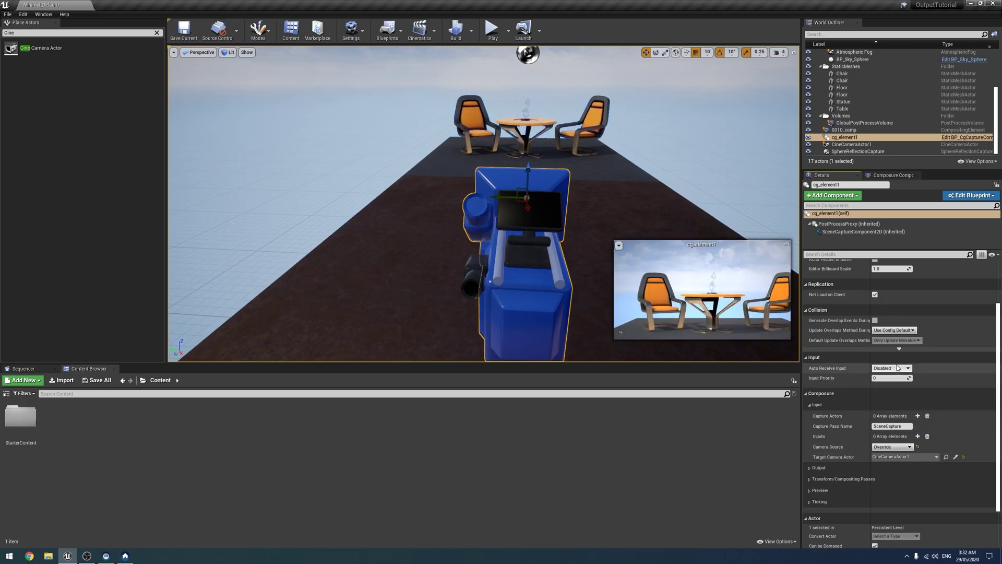
- Create a Blackmagic Media Output asset in the project's Content folder
{"action": "right_click_drag", "start_coordinate": [416, 209], "coordinate": [260, 355]}
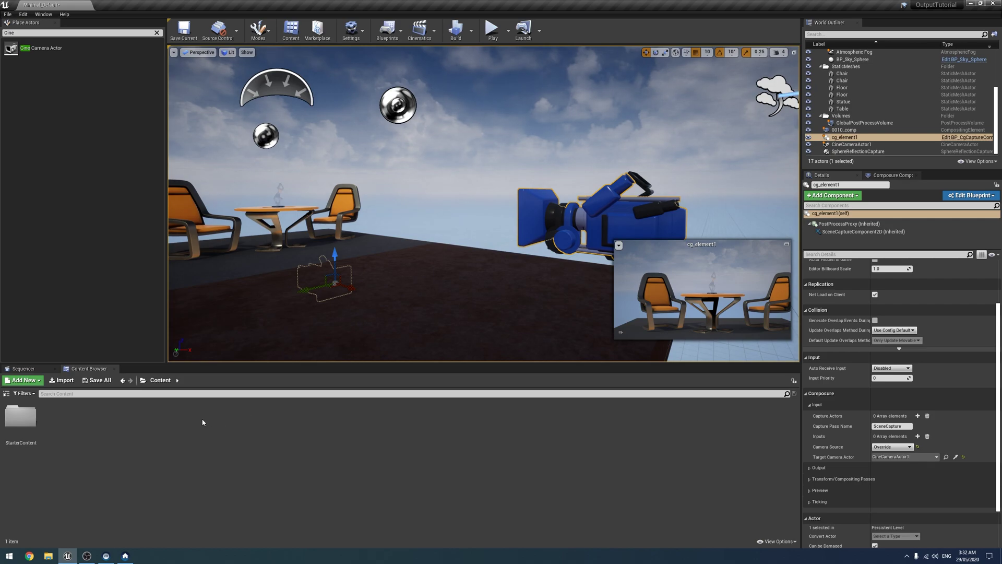
{"action": "right_click", "coordinate": [165, 432]}
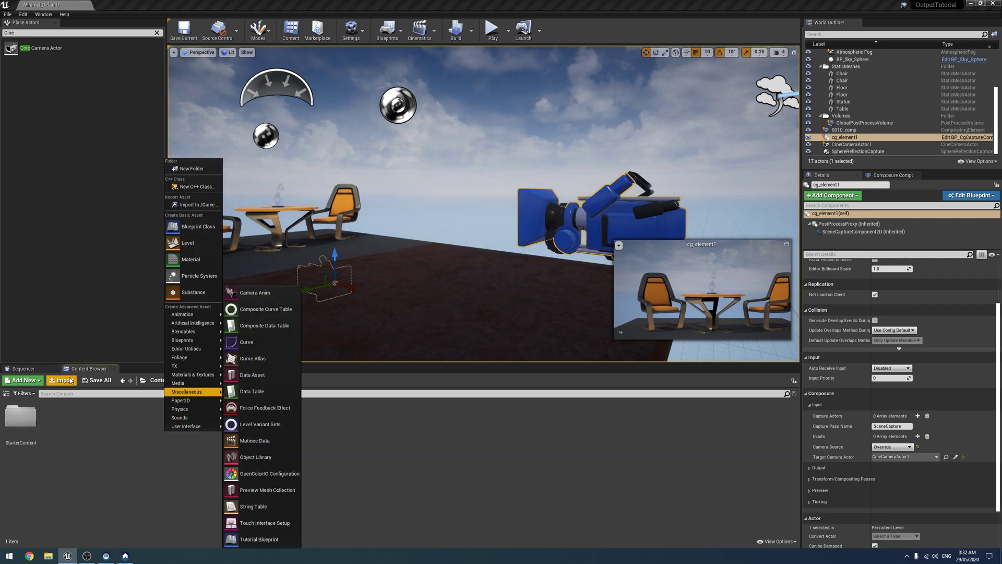
{"action": "mouse_move", "coordinate": [181, 385]}
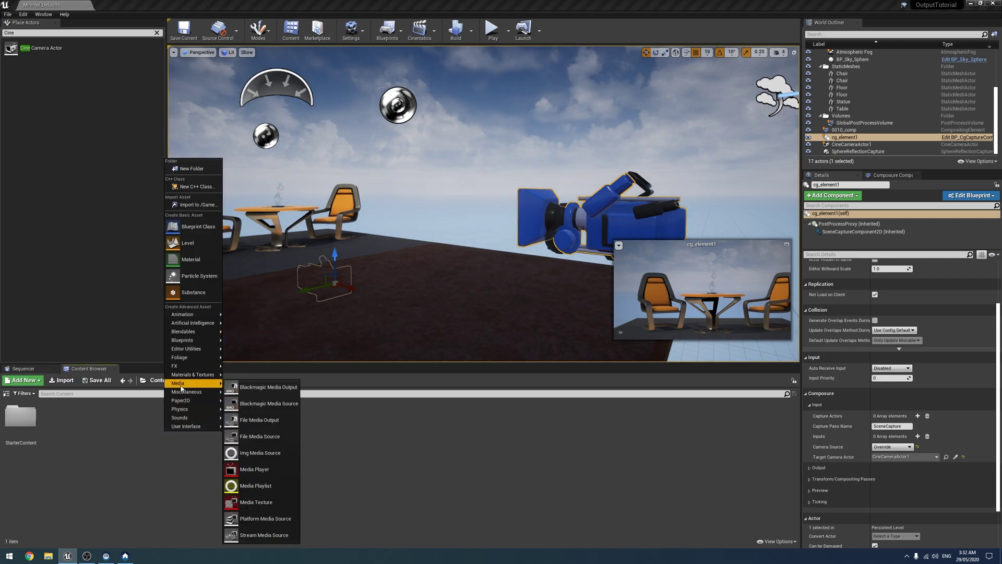
{"action": "left_click", "coordinate": [280, 393]}
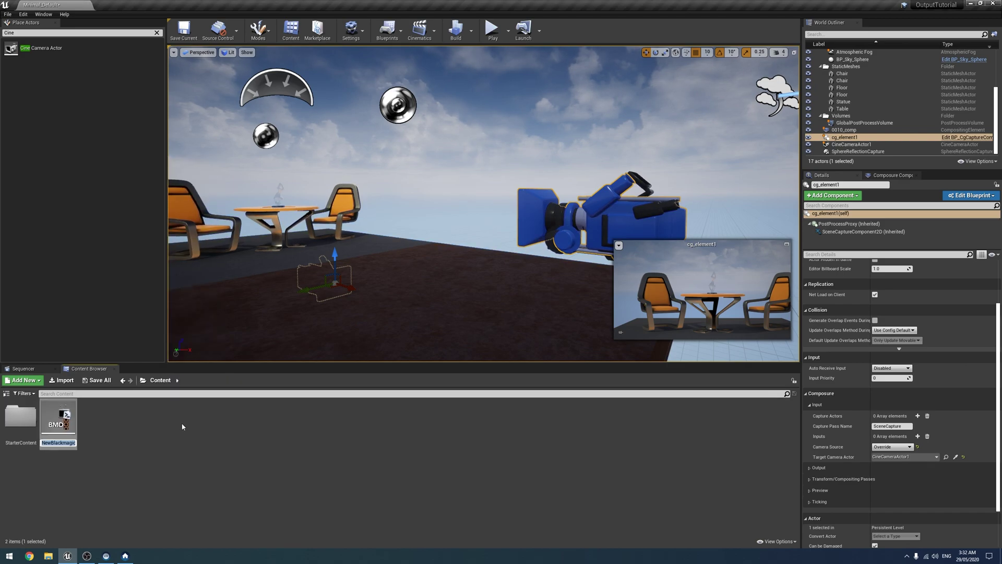
- Name the new Blackmagic asset Output and assign it as the capture output of a new Media Capture output pass on cg_element1
{"action": "type", "text": "Output"}
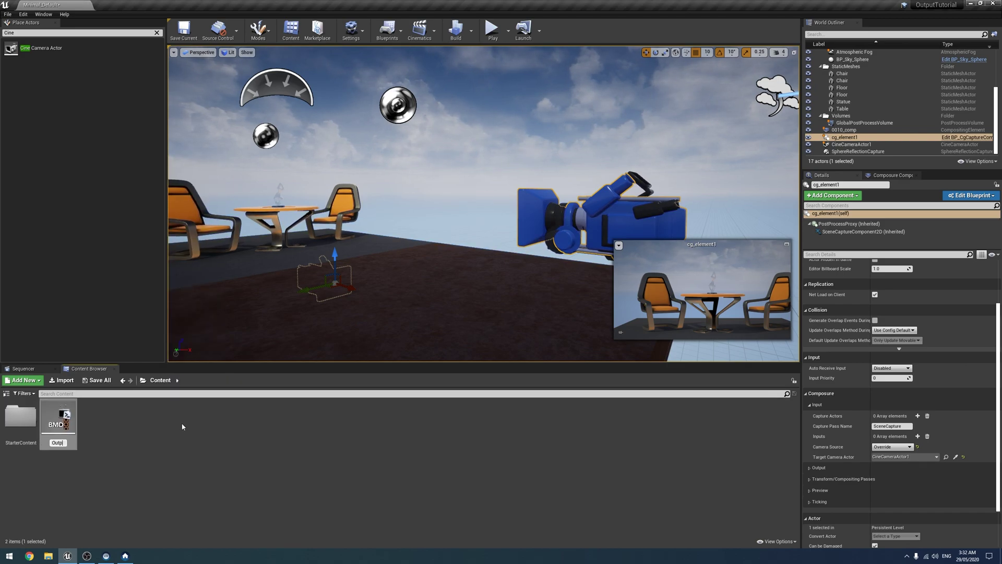
{"action": "key", "text": "Return"}
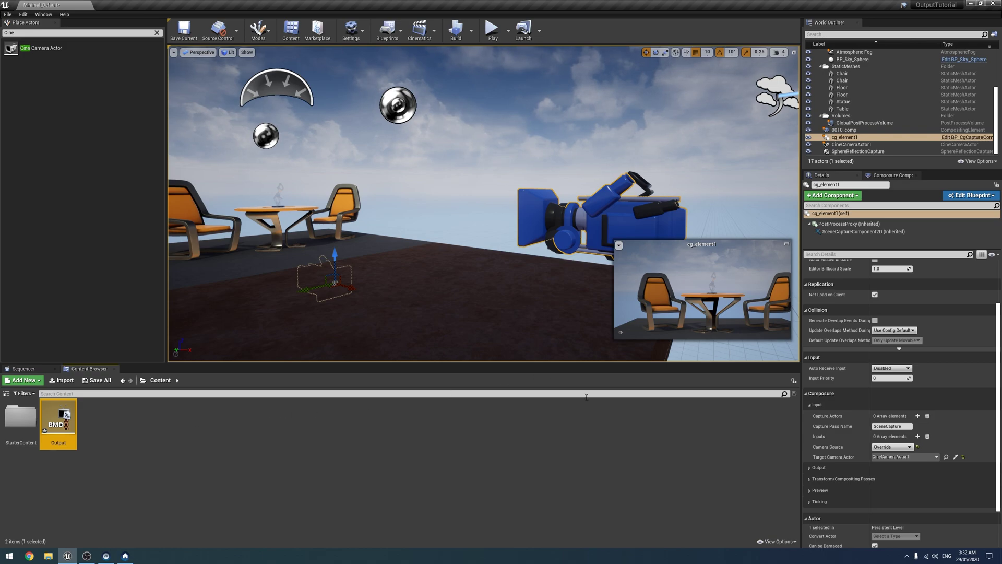
{"action": "scroll", "coordinate": [819, 420], "scroll_direction": "down", "scroll_amount": 2}
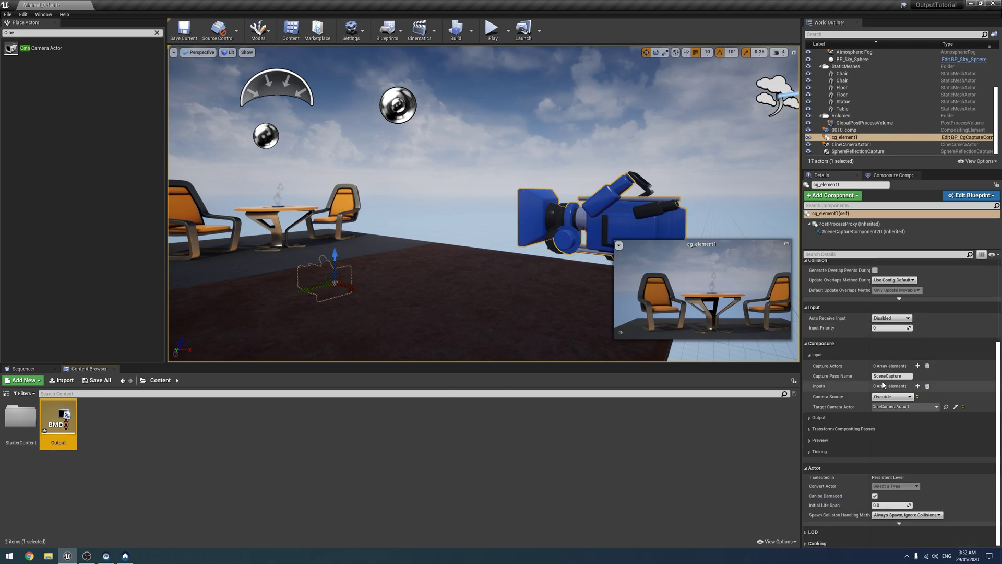
{"action": "left_click", "coordinate": [819, 416]}
{"action": "scroll", "coordinate": [823, 423], "scroll_direction": "down", "scroll_amount": 1}
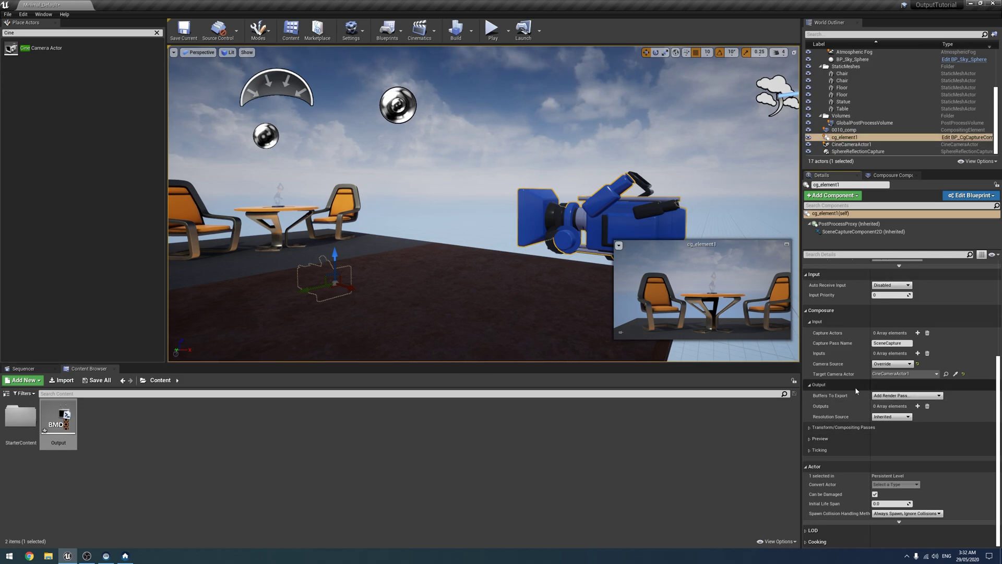
{"action": "left_click", "coordinate": [918, 406]}
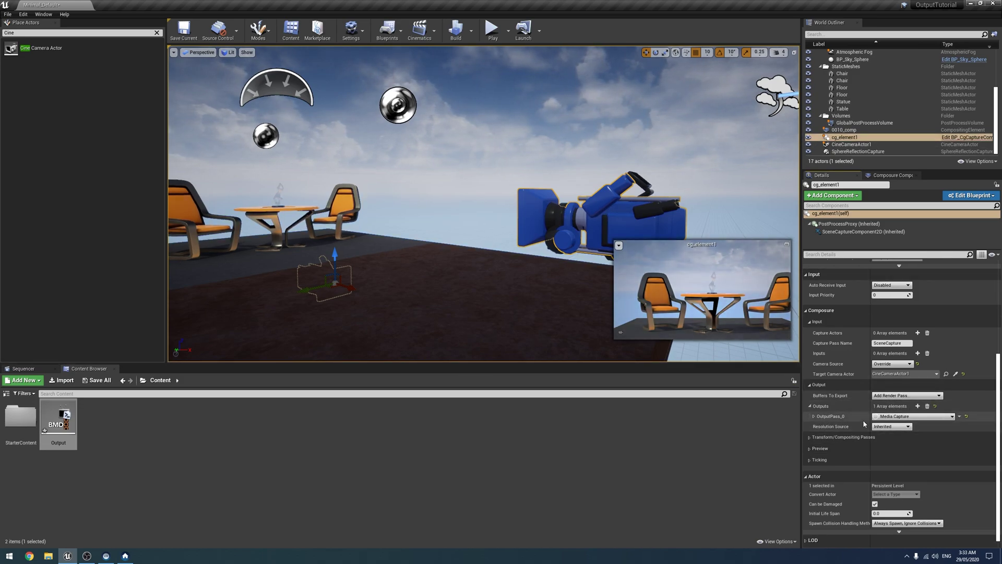
{"action": "left_click", "coordinate": [813, 416]}
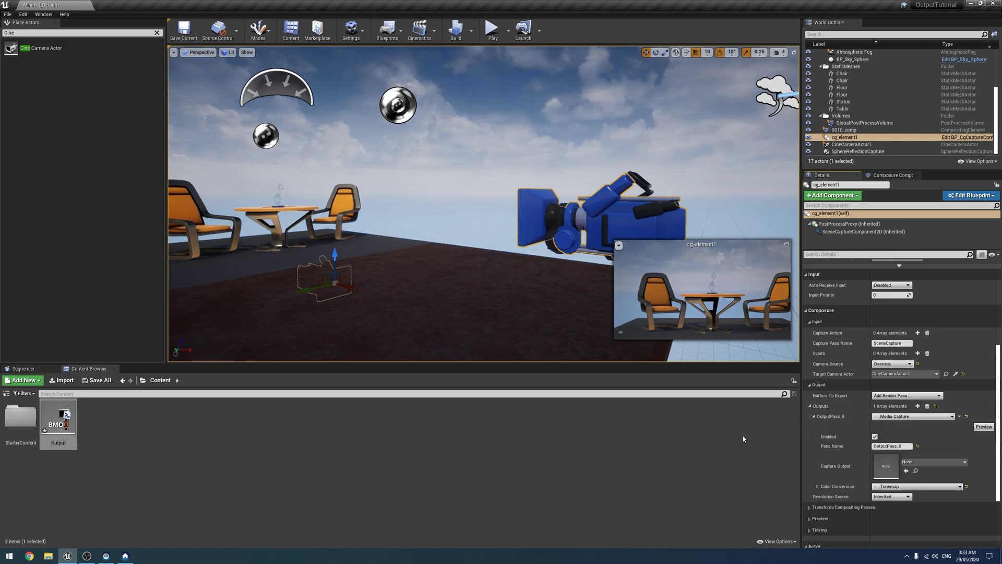
{"action": "left_click_drag", "start_coordinate": [59, 418], "coordinate": [912, 455]}
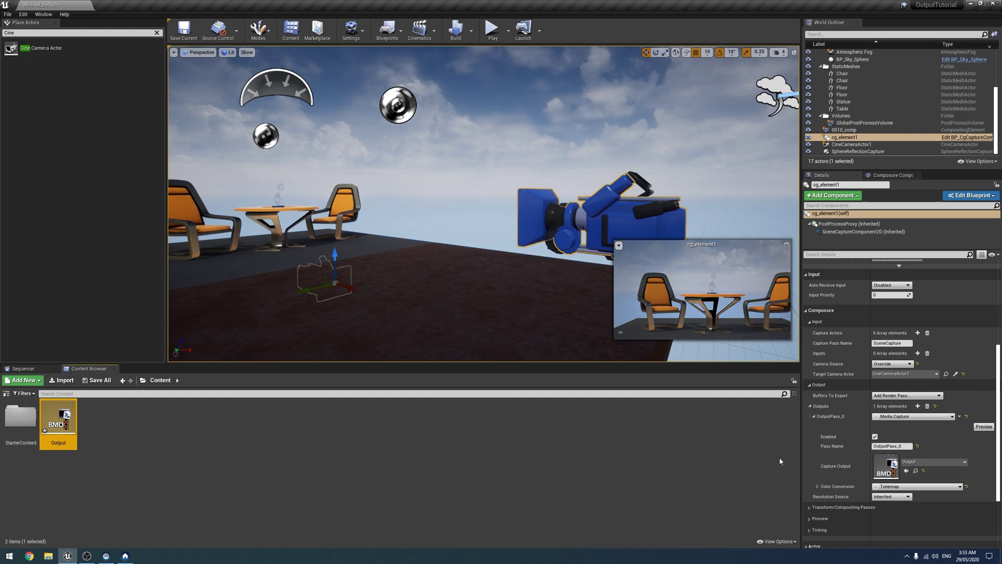
- Configure the Output asset for the DeckLink SDI 4K at HD 1080 progressive, 24 fps, save it and close its editor
{"action": "mouse_move", "coordinate": [497, 267]}
{"action": "right_mouse_down"}
{"action": "mouse_move", "coordinate": [585, 287]}
{"action": "mouse_move", "coordinate": [435, 256]}
{"action": "mouse_move", "coordinate": [488, 253]}
{"action": "right_mouse_up"}
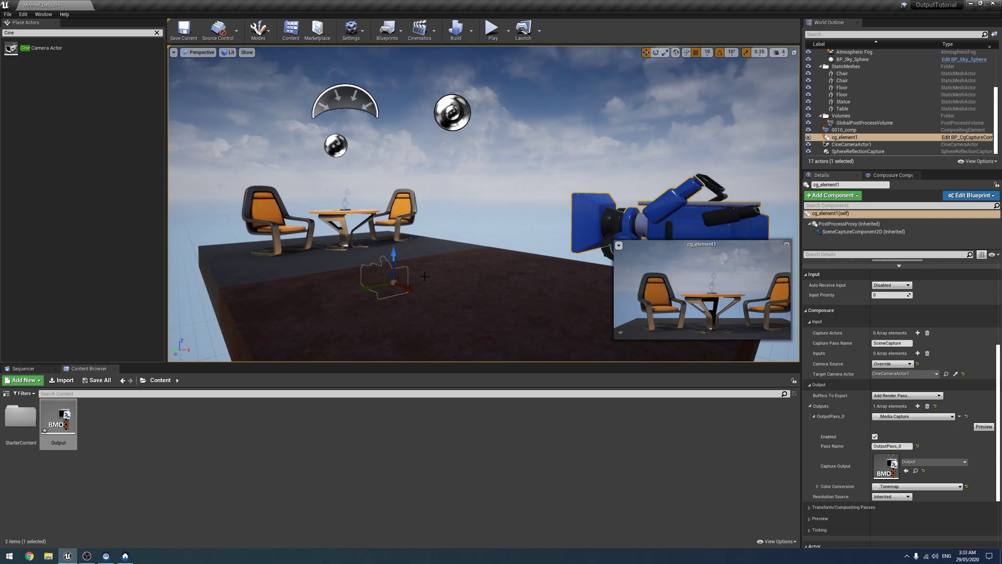
{"action": "double_click", "coordinate": [73, 419]}
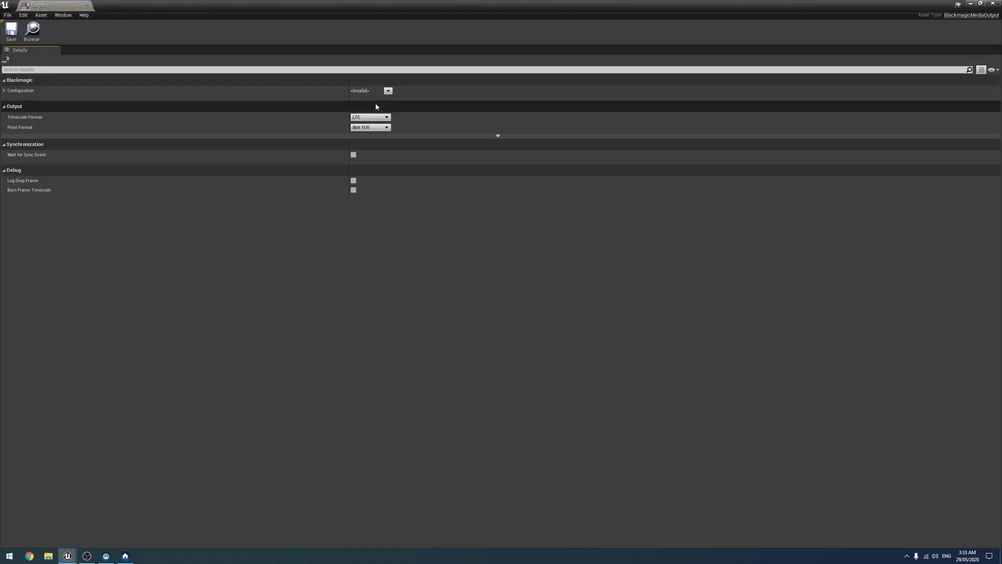
{"action": "left_click", "coordinate": [388, 91]}
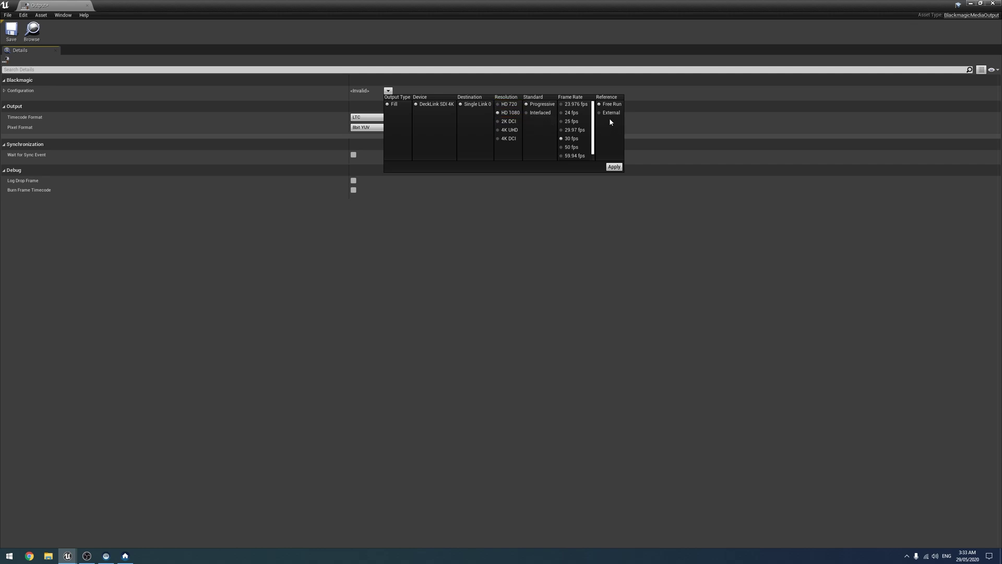
{"action": "left_click", "coordinate": [571, 112]}
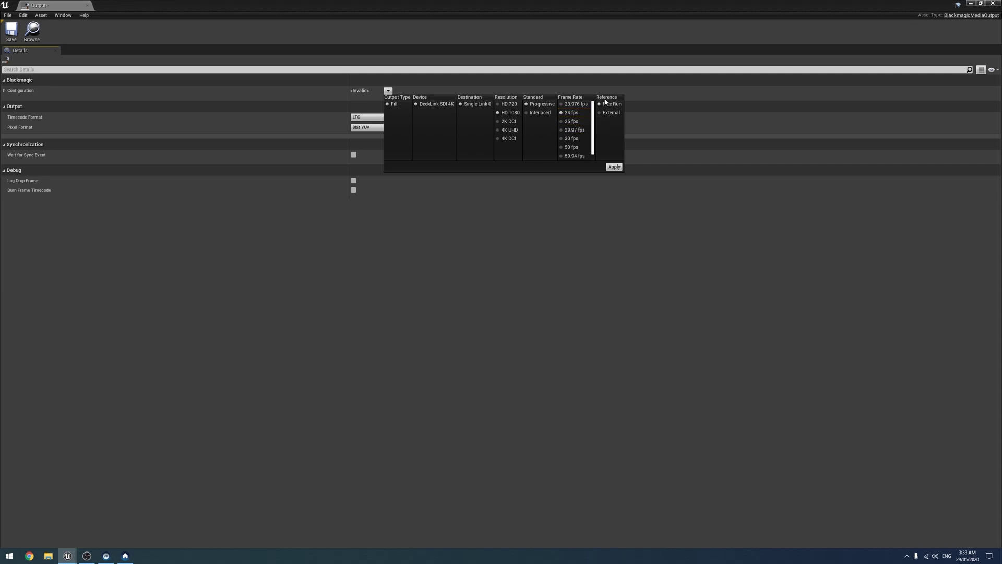
{"action": "left_click", "coordinate": [613, 166]}
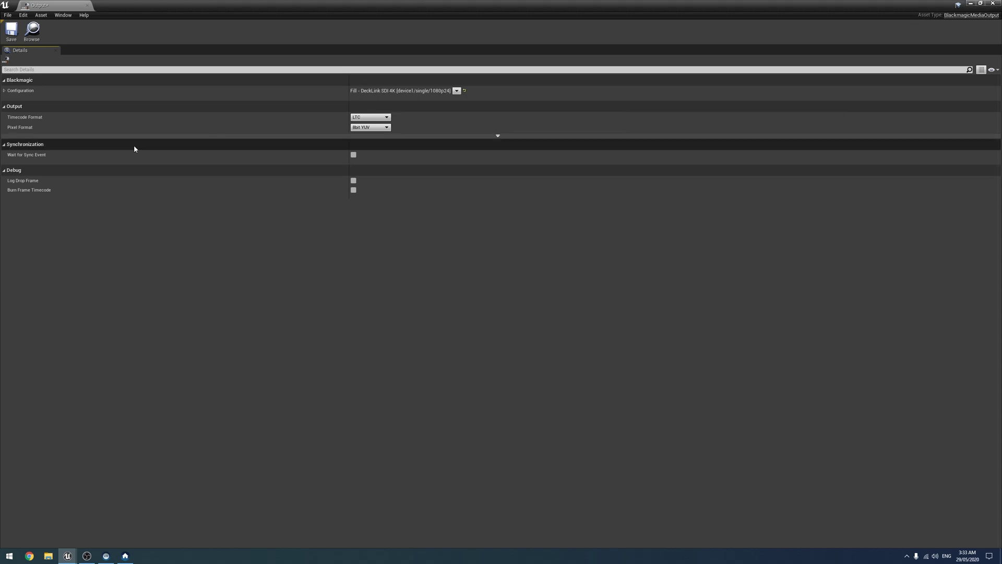
{"action": "left_click", "coordinate": [16, 33]}
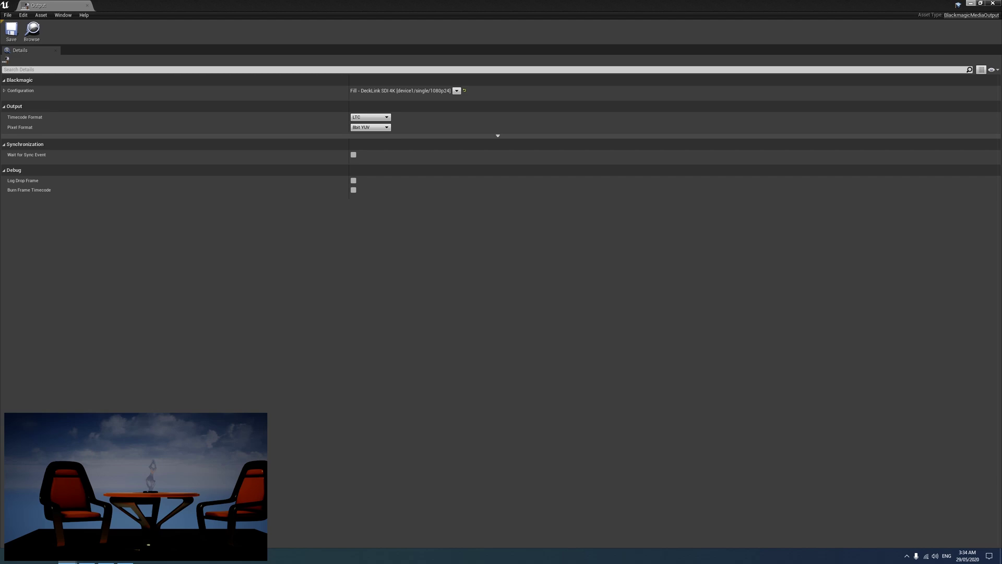
{"action": "left_click", "coordinate": [993, 3]}
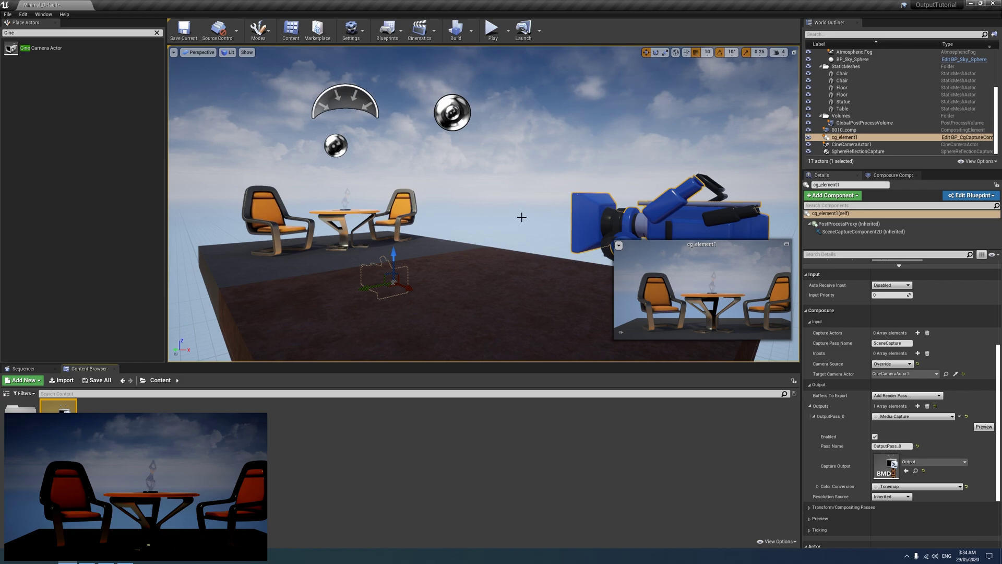
- Examine the cine camera and furniture from several angles in the level viewport
{"action": "mouse_move", "coordinate": [521, 219]}
{"action": "right_mouse_down"}
{"action": "mouse_move", "coordinate": [470, 221]}
{"action": "mouse_move", "coordinate": [521, 217]}
{"action": "right_mouse_up"}
{"action": "key", "text": "d"}
{"action": "key", "text": "a"}
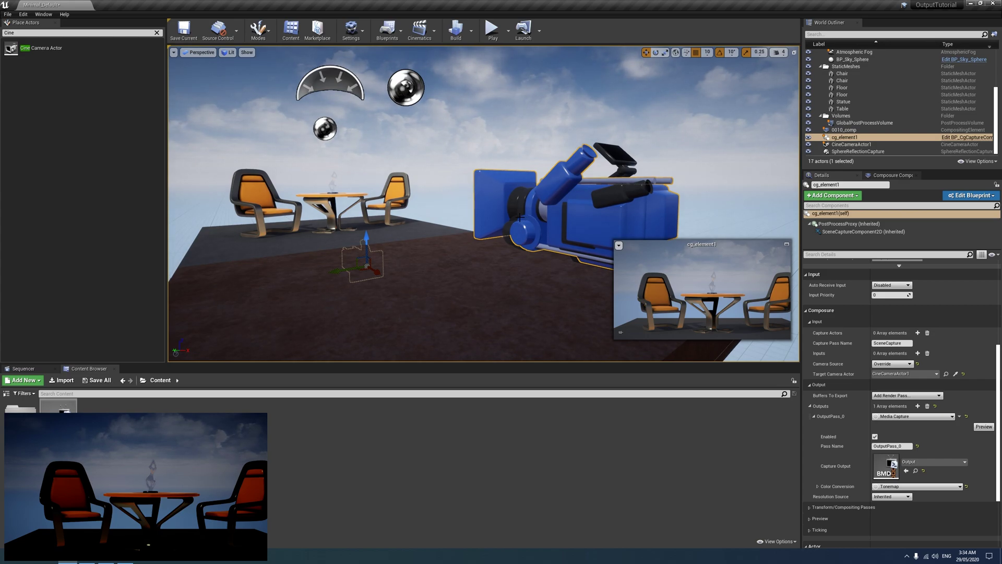
{"action": "key", "text": "s"}
{"action": "mouse_move", "coordinate": [505, 220]}
{"action": "right_mouse_down"}
{"action": "mouse_move", "coordinate": [453, 243]}
{"action": "mouse_move", "coordinate": [496, 228]}
{"action": "mouse_move", "coordinate": [505, 201]}
{"action": "mouse_move", "coordinate": [553, 224]}
{"action": "mouse_move", "coordinate": [500, 235]}
{"action": "mouse_move", "coordinate": [514, 234]}
{"action": "mouse_move", "coordinate": [508, 218]}
{"action": "right_mouse_up"}
{"action": "key", "text": "w"}
{"action": "key", "text": "s"}
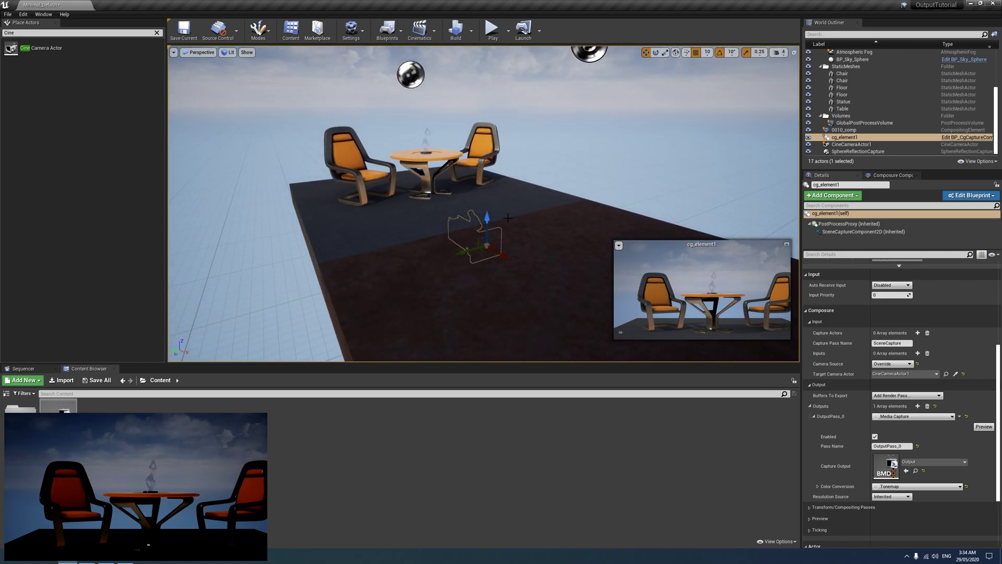
{"action": "mouse_move", "coordinate": [508, 217]}
{"action": "right_mouse_down"}
{"action": "mouse_move", "coordinate": [569, 241]}
{"action": "mouse_move", "coordinate": [569, 203]}
{"action": "mouse_move", "coordinate": [485, 225]}
{"action": "mouse_move", "coordinate": [508, 218]}
{"action": "right_mouse_up"}
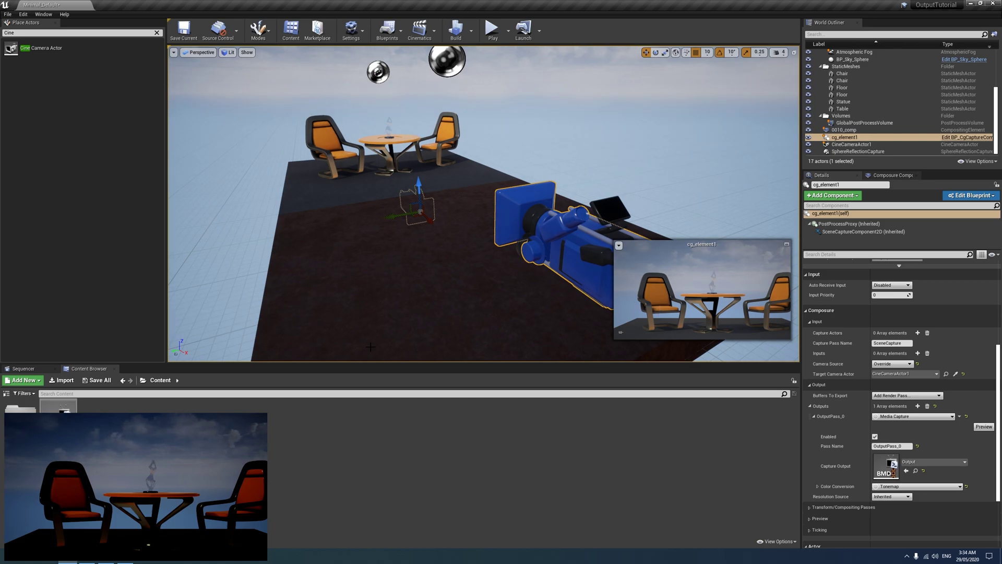
{"action": "right_click_drag", "start_coordinate": [395, 269], "coordinate": [448, 281]}
{"action": "key", "text": "w"}
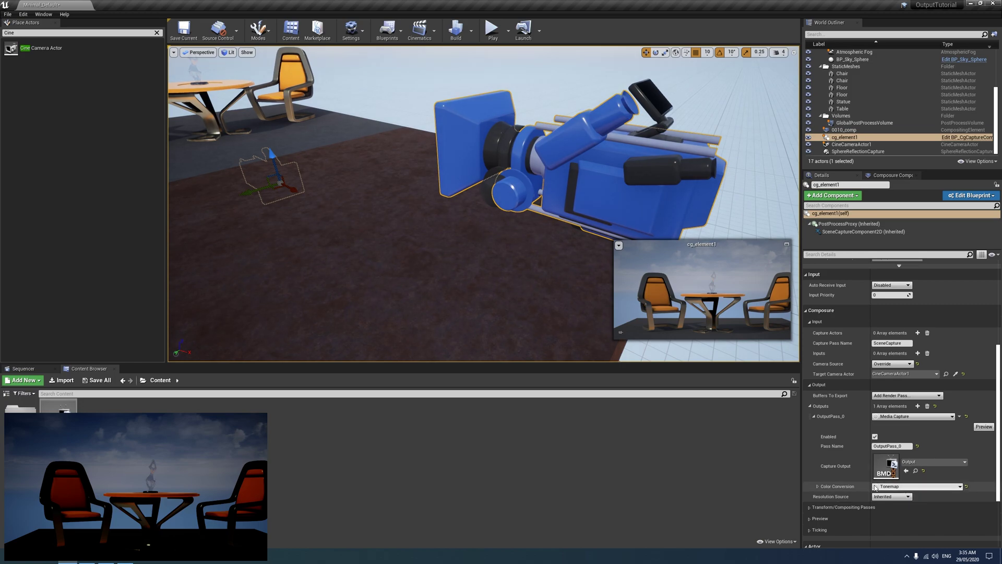
- Check the color conversion options available for cg_element1's OutputPass_0
{"action": "left_click", "coordinate": [915, 486]}
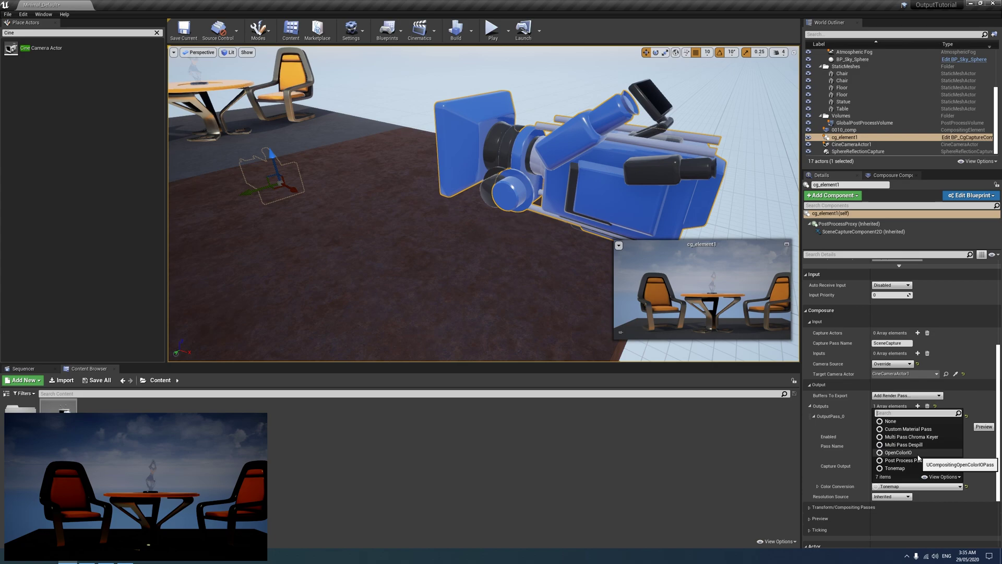
{"action": "left_click", "coordinate": [656, 478]}
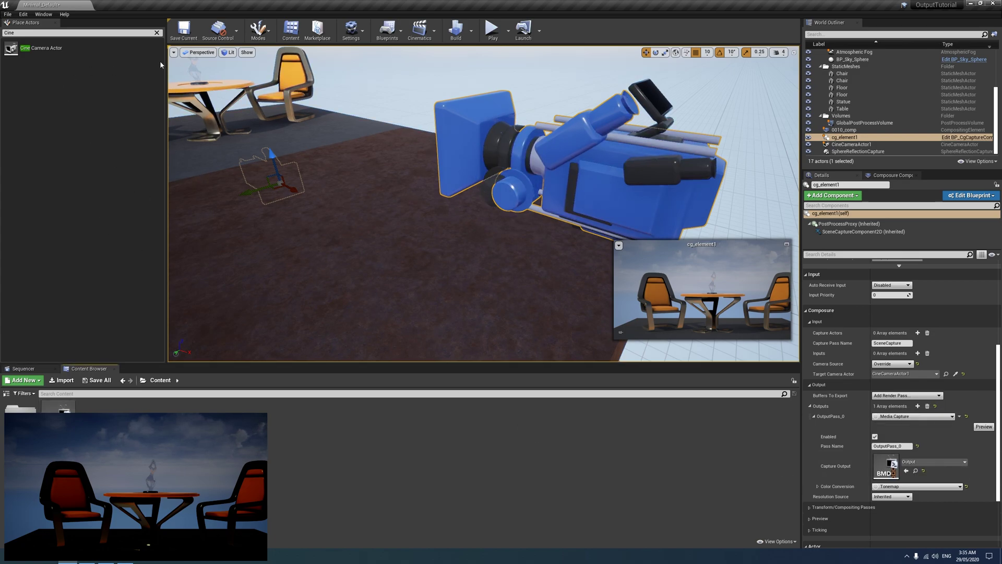
- Place a basic cube between the cine camera and the table and scale it uniformly to 0.5
{"action": "left_click", "coordinate": [157, 33]}
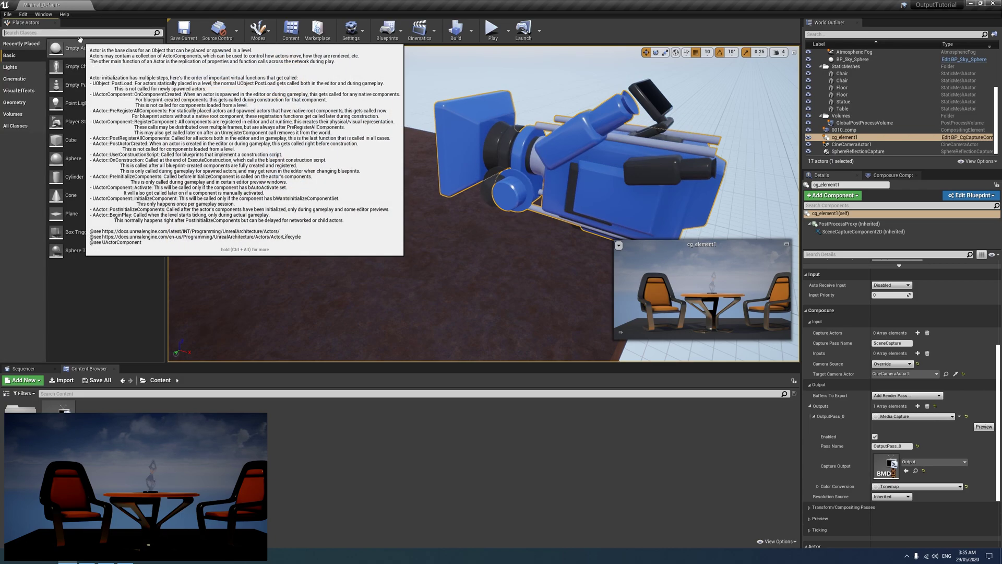
{"action": "left_click_drag", "start_coordinate": [83, 141], "coordinate": [290, 70]}
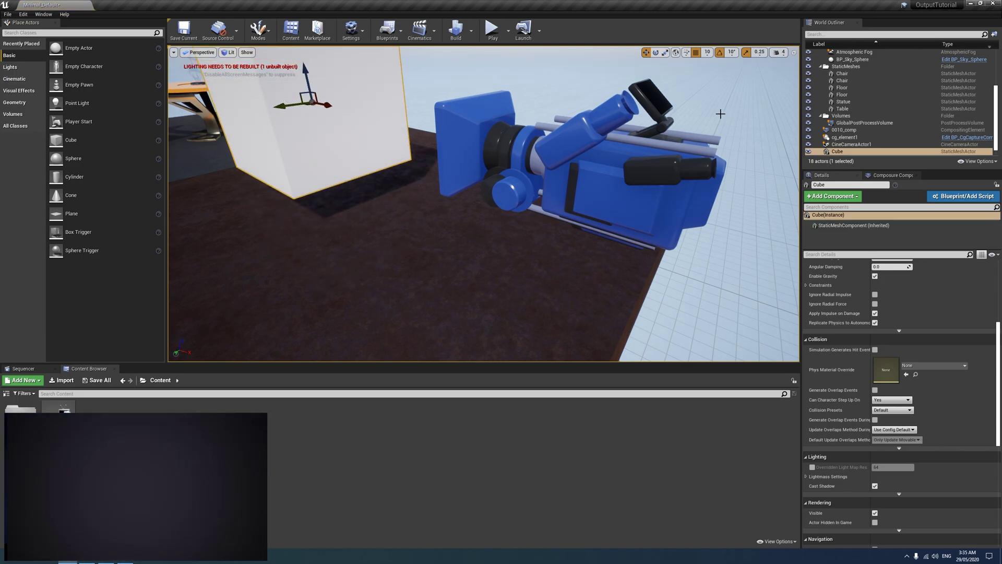
{"action": "scroll", "coordinate": [998, 327], "scroll_direction": "up", "scroll_amount": 2}
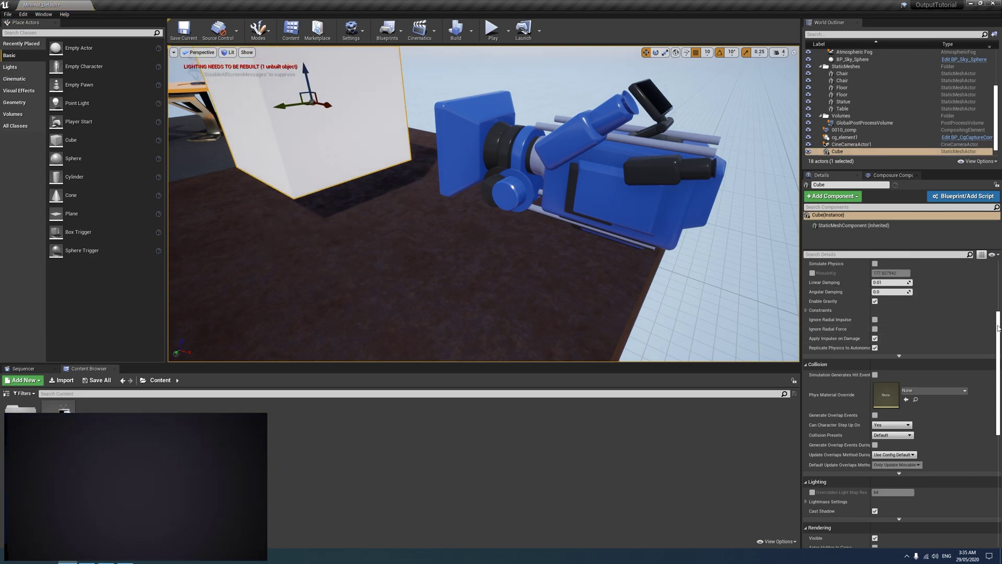
{"action": "scroll", "coordinate": [999, 327], "scroll_direction": "up", "scroll_amount": 5}
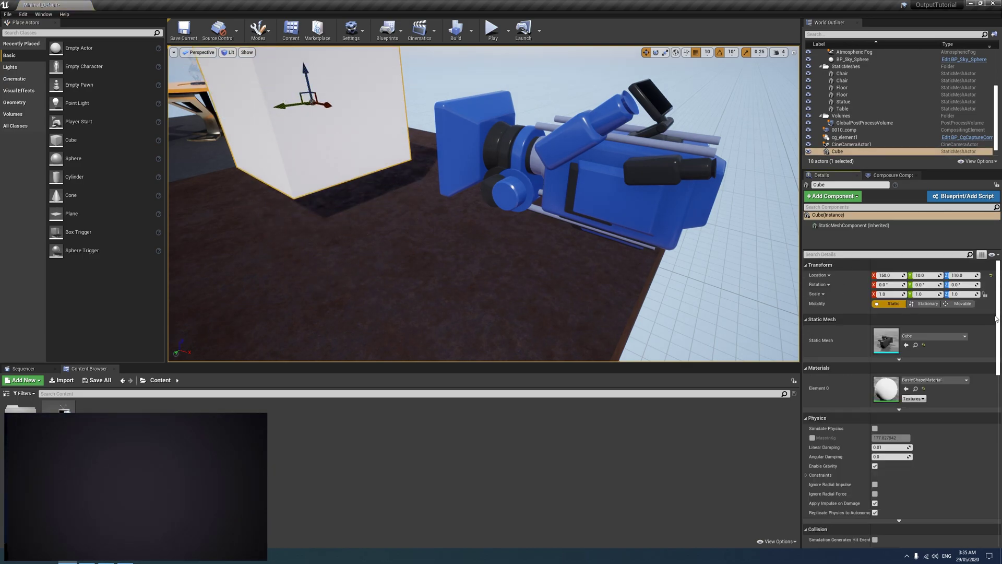
{"action": "left_click", "coordinate": [893, 294]}
{"action": "type", "text": "0.5"}
{"action": "key", "text": "Return"}
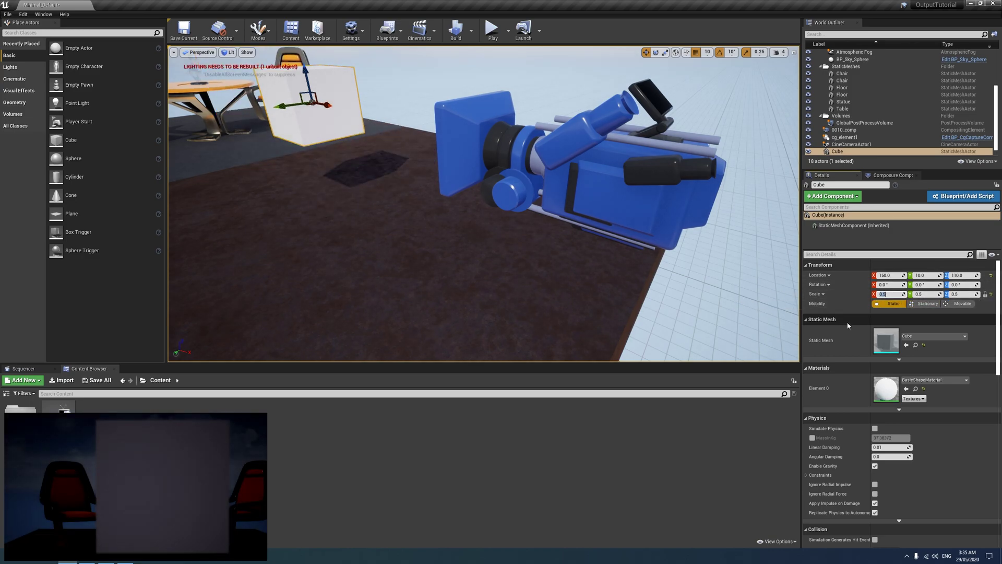
- Move the cube along its Y axis to 20.0 and set its mobility to Movable
{"action": "left_click_drag", "start_coordinate": [318, 107], "coordinate": [276, 111]}
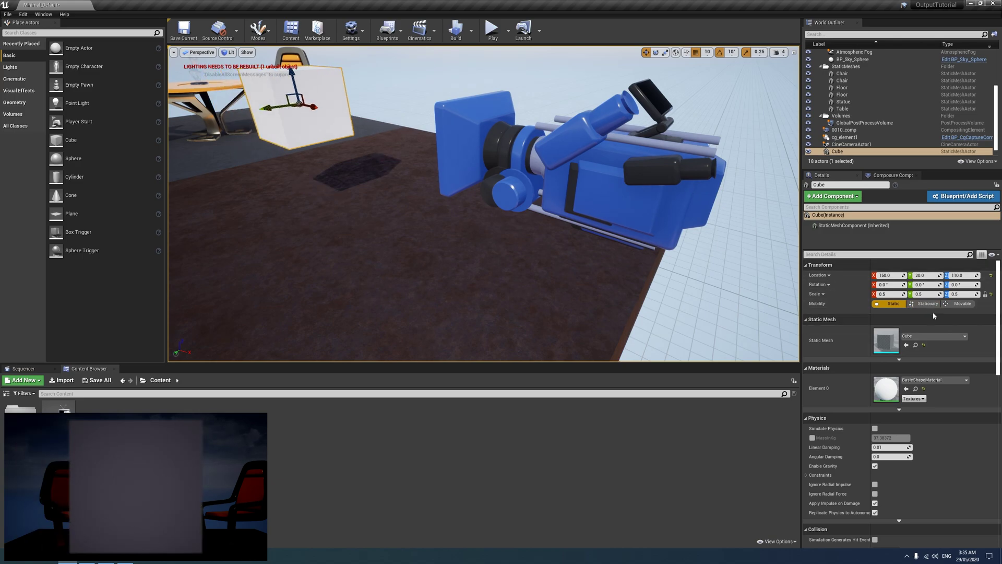
{"action": "left_click", "coordinate": [960, 303]}
- Set CineCameraActor1's manual focus distance by sampling the scene depth on the cube
{"action": "scroll", "coordinate": [843, 154], "scroll_direction": "down", "scroll_amount": 1}
{"action": "left_click", "coordinate": [847, 137]}
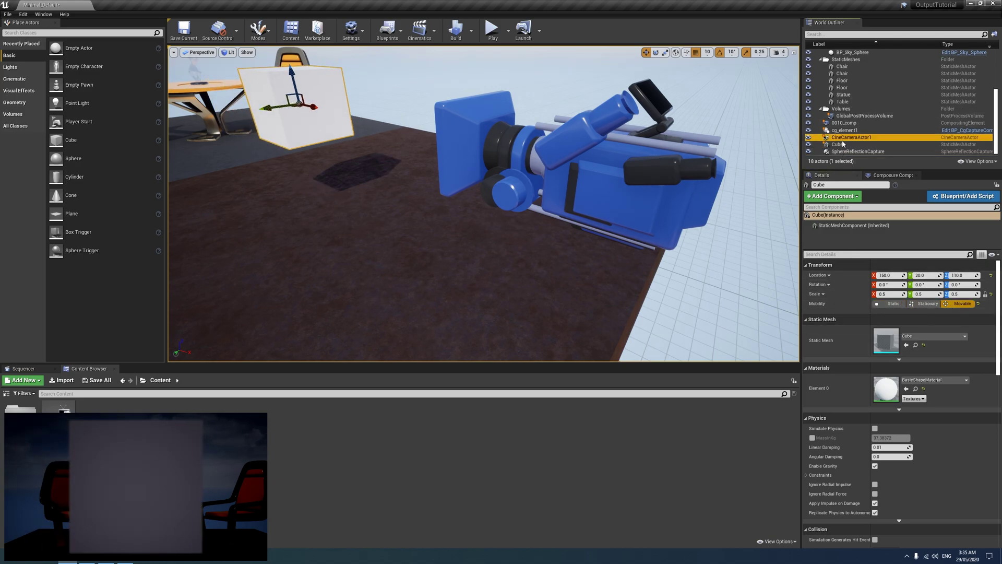
{"action": "left_click", "coordinate": [807, 358]}
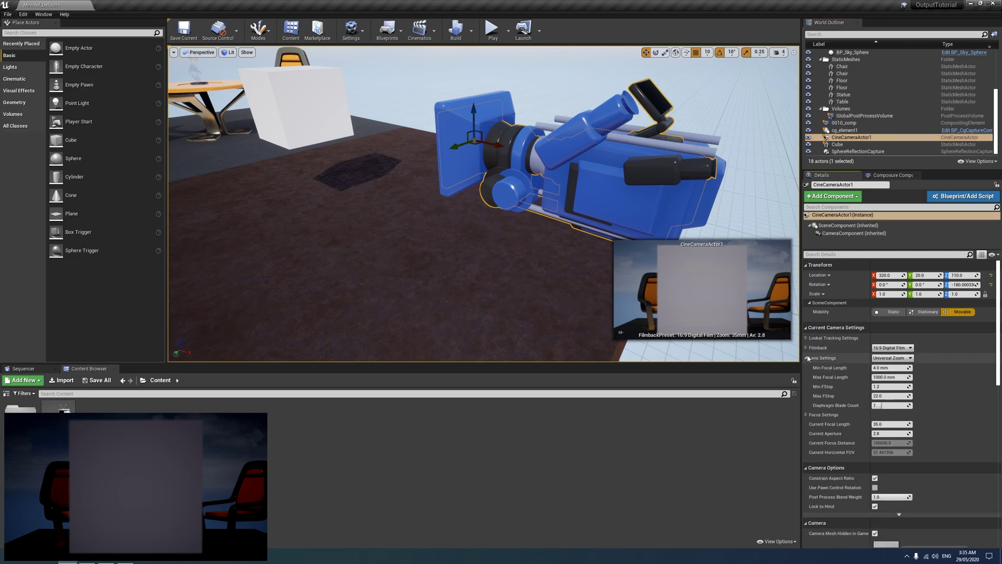
{"action": "left_click", "coordinate": [807, 358]}
{"action": "left_click", "coordinate": [807, 368]}
{"action": "left_click", "coordinate": [909, 387]}
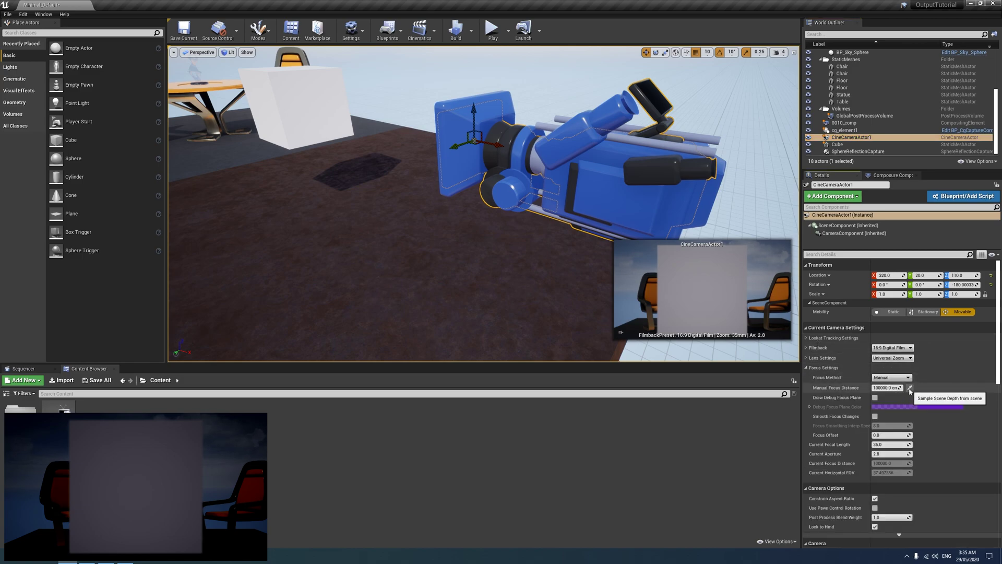
{"action": "left_click", "coordinate": [304, 111]}
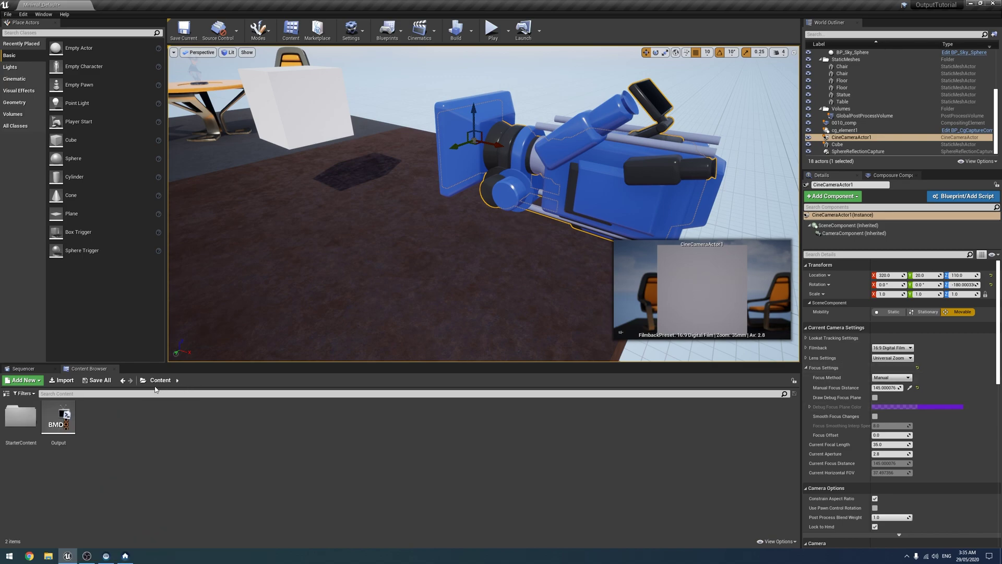
- Apply the M_ColorGrid_LowSpec material from StarterContent's Materials folder to the cube
{"action": "double_click", "coordinate": [20, 416]}
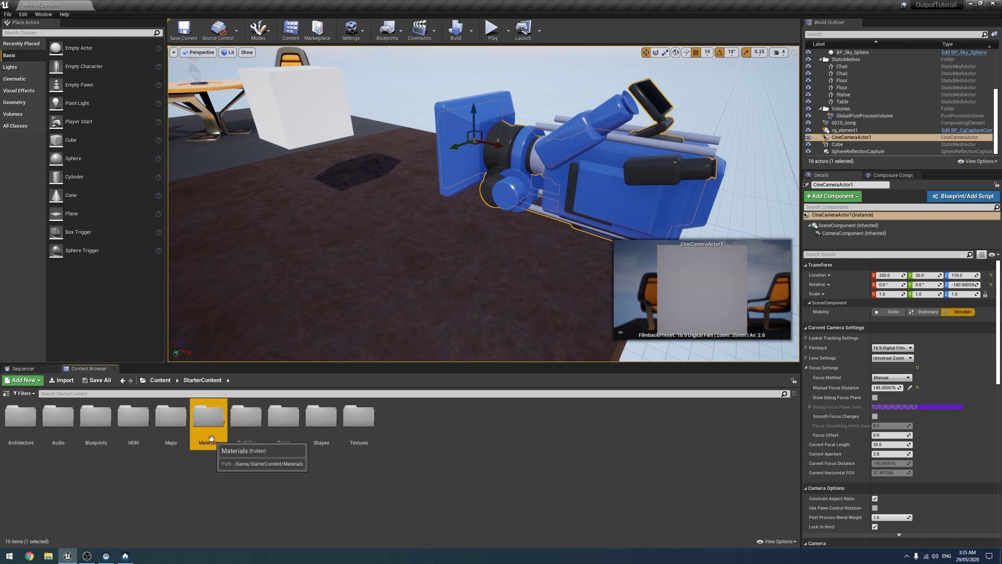
{"action": "double_click", "coordinate": [215, 438]}
{"action": "left_click", "coordinate": [458, 427]}
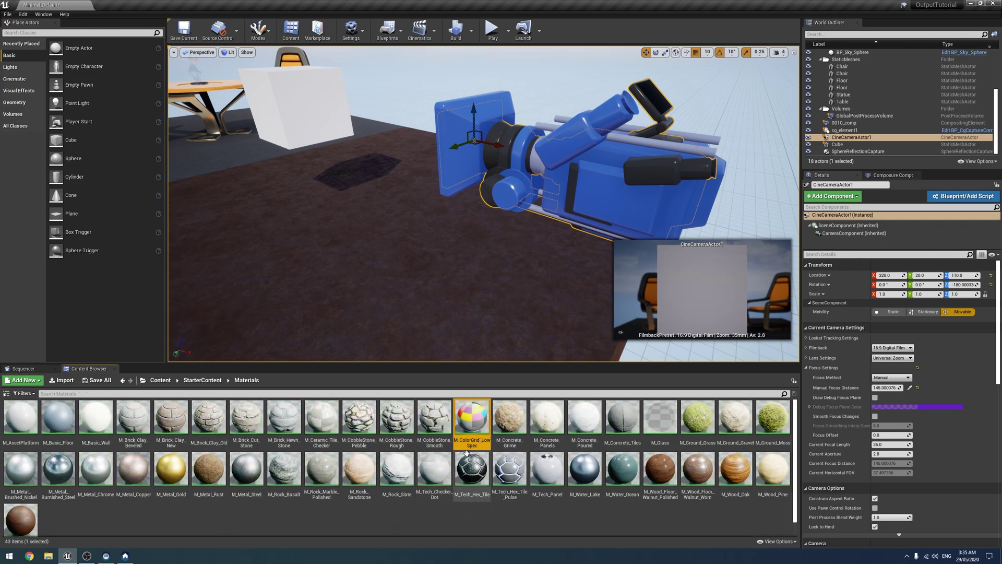
{"action": "left_click_drag", "start_coordinate": [458, 427], "coordinate": [301, 145]}
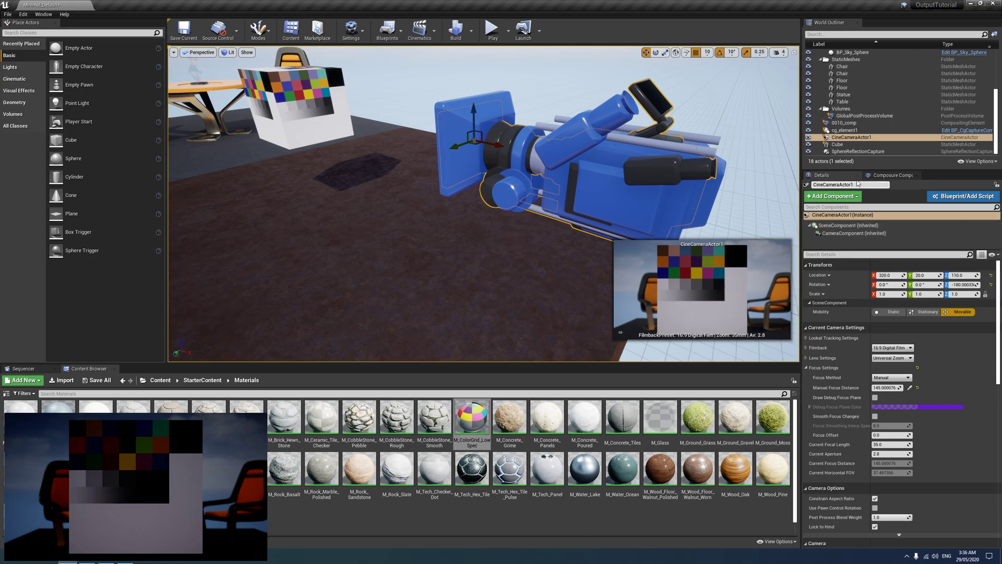
- Expand the Color Grading Settings of the Tonemap color conversion on cg_element1's media capture output pass
{"action": "left_click", "coordinate": [847, 144]}
{"action": "left_click", "coordinate": [848, 138]}
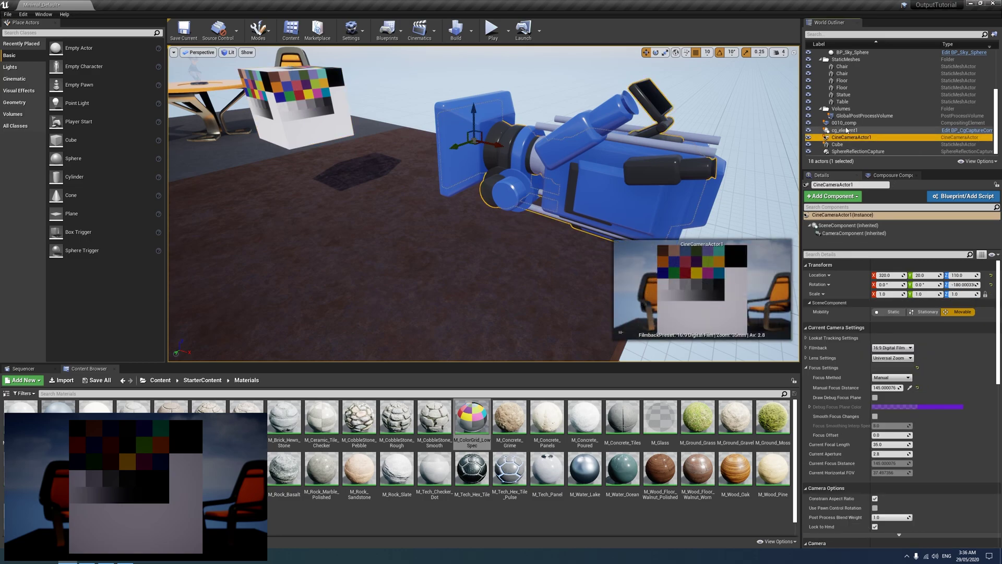
{"action": "left_click", "coordinate": [846, 130]}
{"action": "scroll", "coordinate": [853, 308], "scroll_direction": "down", "scroll_amount": 3}
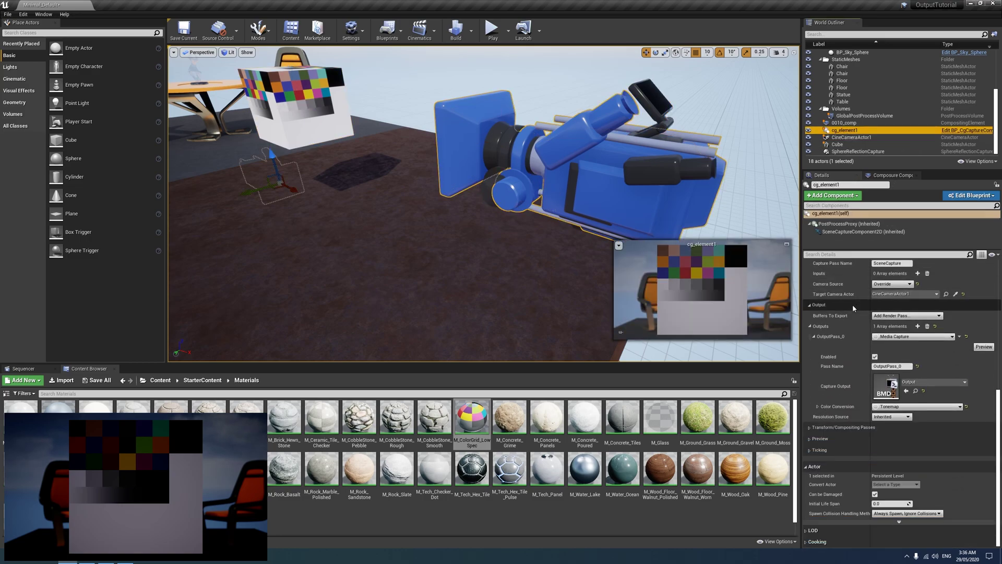
{"action": "left_click", "coordinate": [817, 406]}
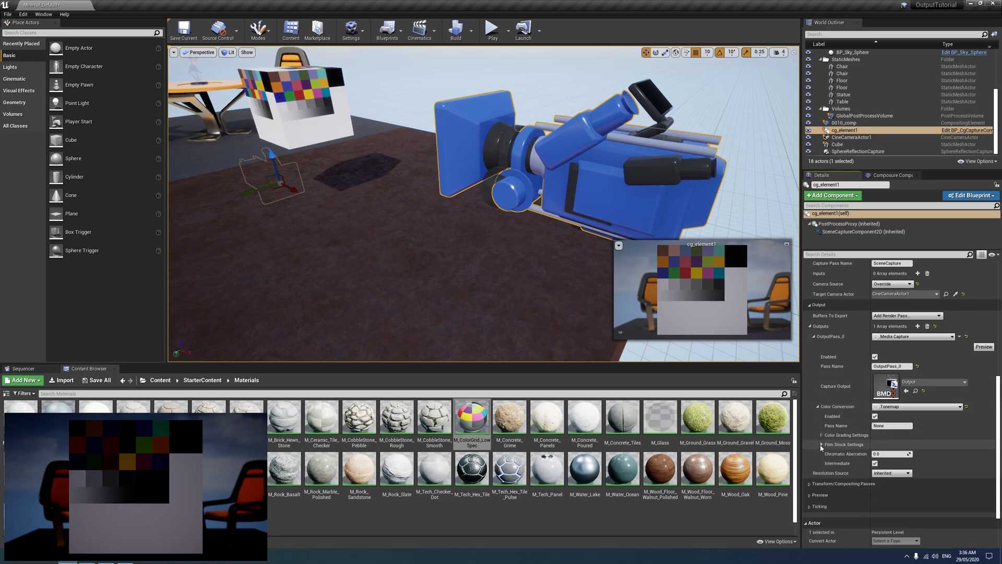
{"action": "left_click", "coordinate": [821, 435]}
{"action": "scroll", "coordinate": [823, 449], "scroll_direction": "down", "scroll_amount": 2}
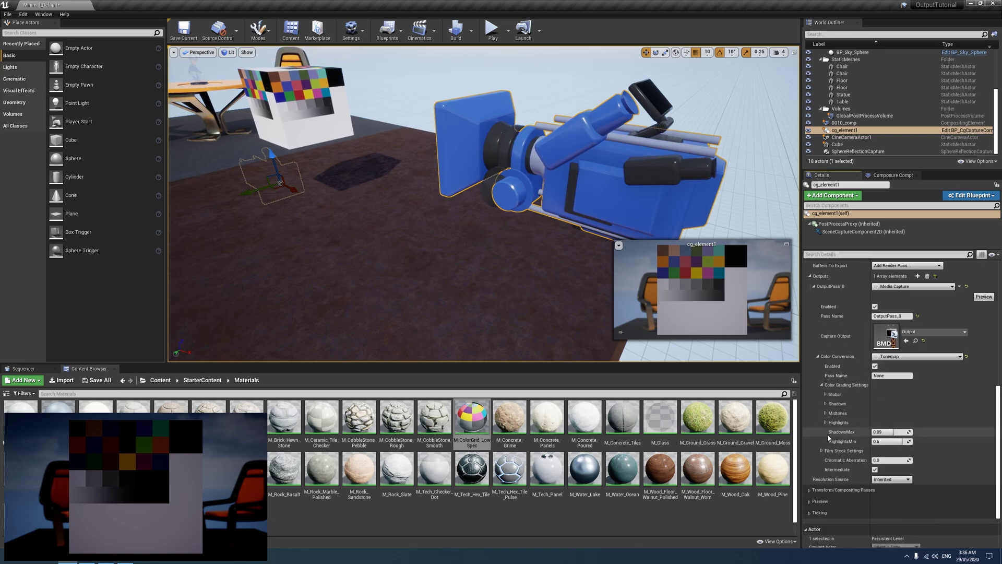
- Try a Global gamma of 1.6 in the output's Color Grading Settings, and settle on 1.7
{"action": "left_click", "coordinate": [826, 395]}
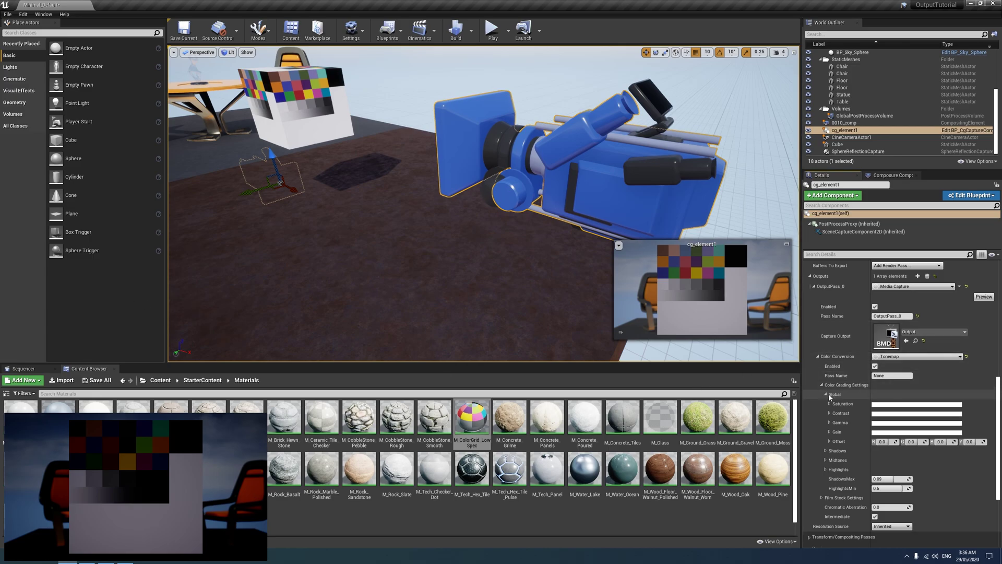
{"action": "scroll", "coordinate": [828, 426], "scroll_direction": "down", "scroll_amount": 2}
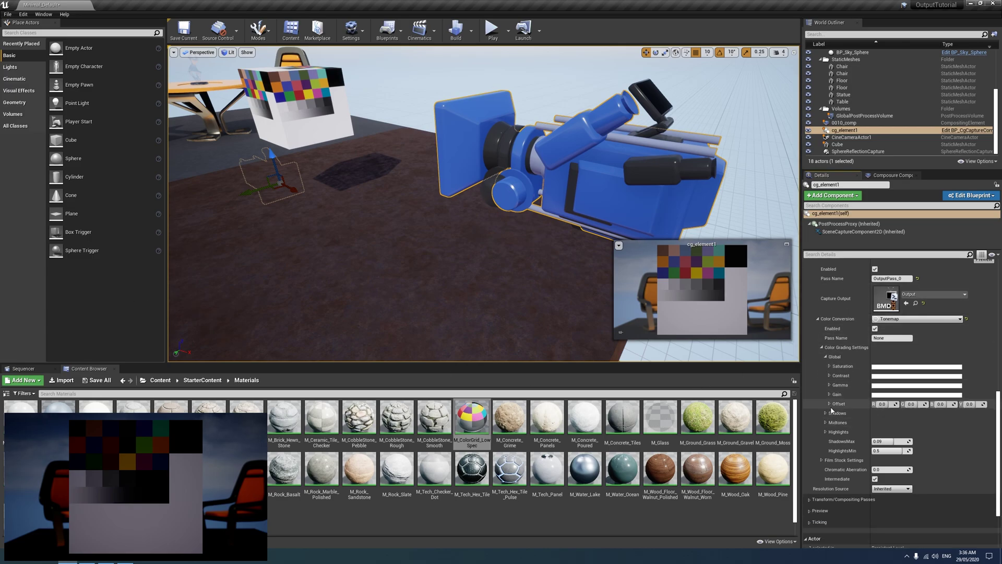
{"action": "left_click", "coordinate": [829, 385]}
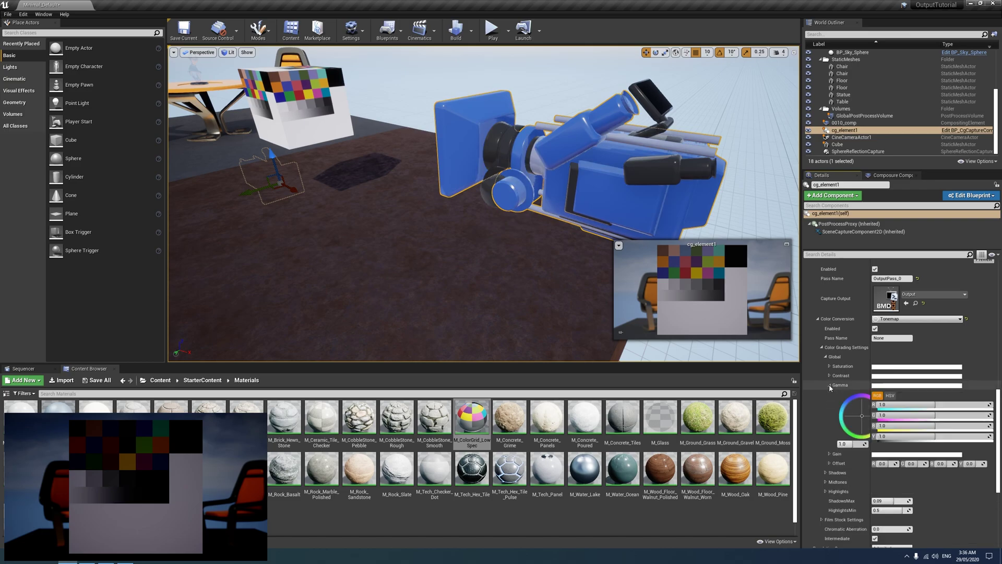
{"action": "left_click", "coordinate": [852, 444]}
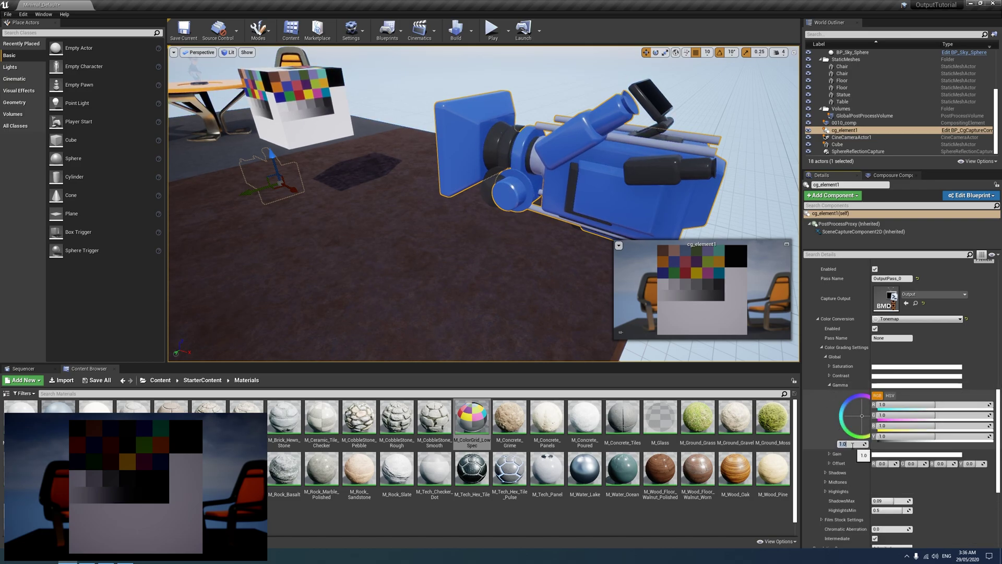
{"action": "type", "text": "1.6"}
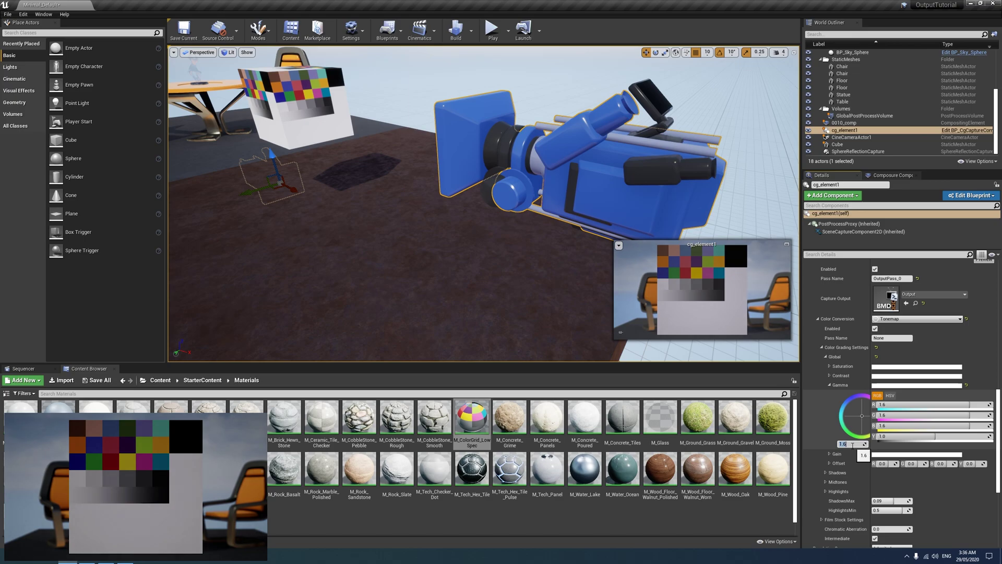
{"action": "key", "text": "Return"}
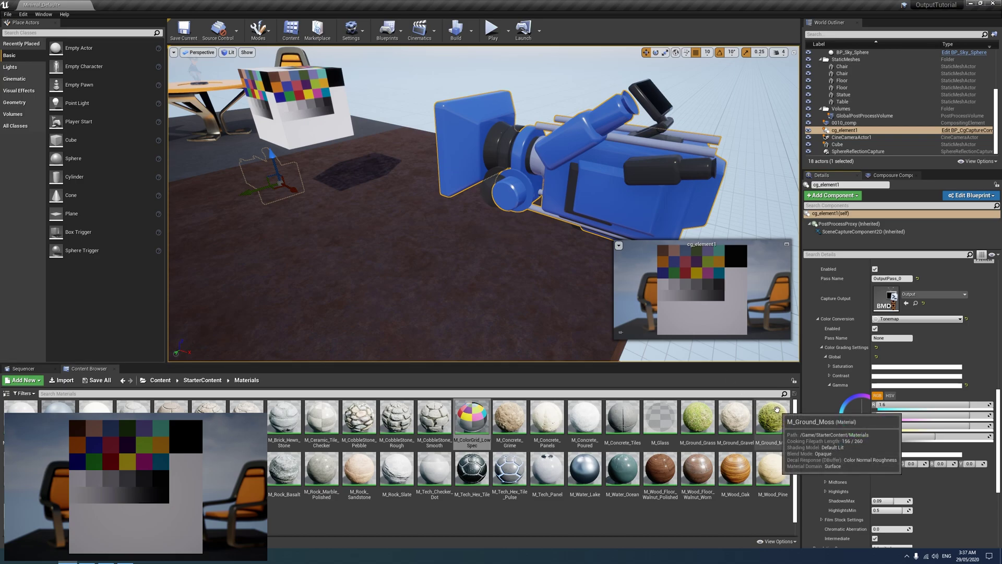
{"action": "type", "text": "1.7"}
{"action": "key", "text": "Return"}
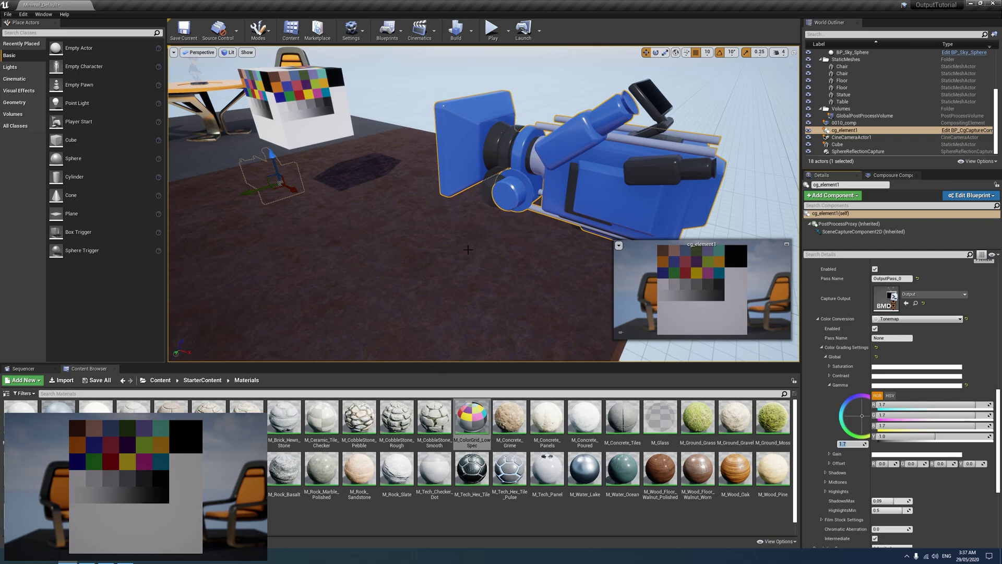
{"action": "key", "text": "s"}
{"action": "right_click_drag", "start_coordinate": [441, 244], "coordinate": [329, 206]}
{"action": "key", "text": "s"}
{"action": "key", "text": "w"}
{"action": "key", "text": "d"}
{"action": "key", "text": "a"}
{"action": "key", "text": "s"}
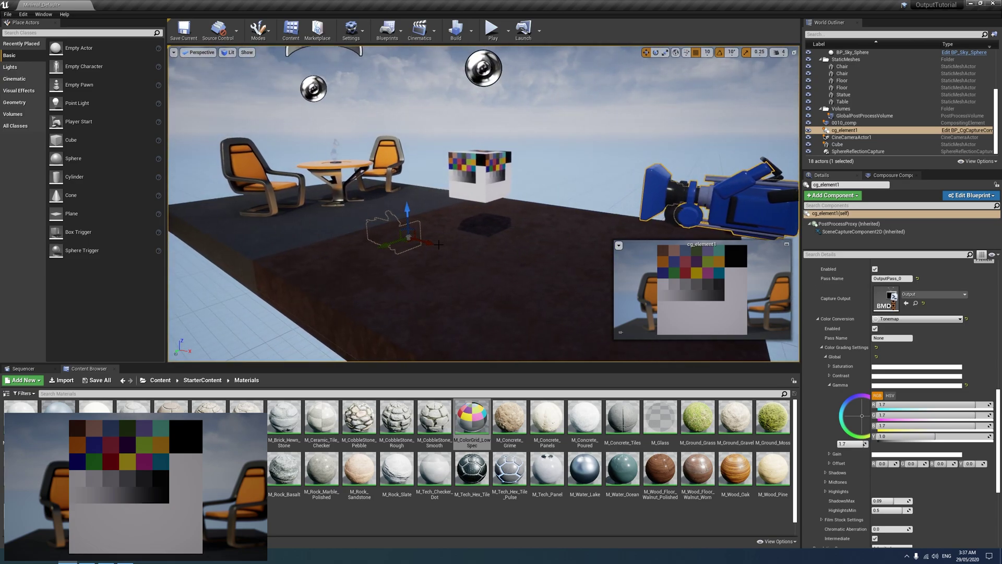
{"action": "scroll", "coordinate": [438, 244], "scroll_direction": "down", "scroll_amount": 4}
{"action": "left_click", "coordinate": [432, 242]}
{"action": "right_click_drag", "start_coordinate": [432, 242], "coordinate": [453, 220]}
{"action": "key", "text": "d"}
- Select cg_element1, run the level in the viewport to test the output during play, and stop the session
{"action": "left_click", "coordinate": [844, 130]}
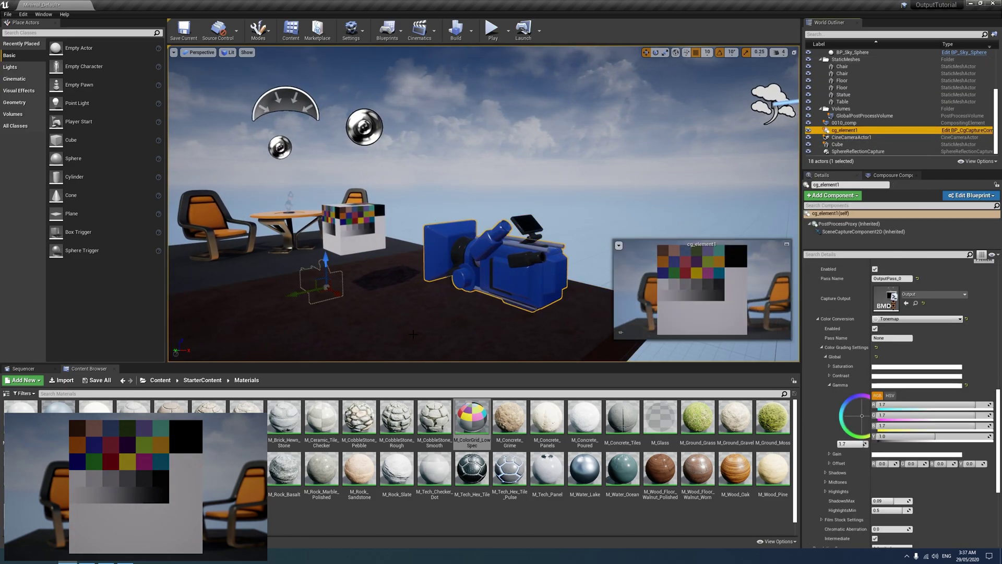
{"action": "left_click", "coordinate": [493, 29]}
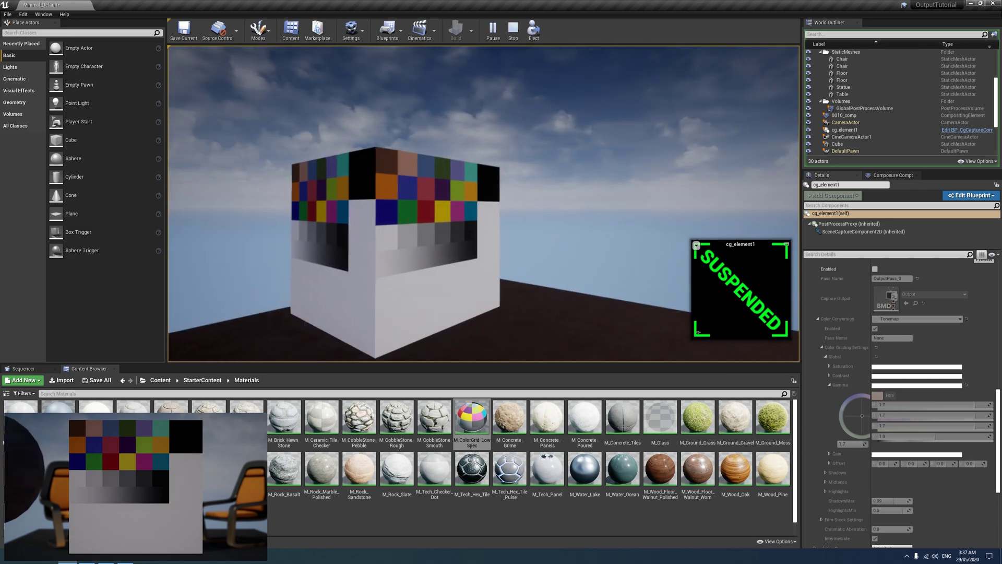
{"action": "key", "text": "Escape"}
{"action": "right_click_drag", "start_coordinate": [646, 202], "coordinate": [527, 211]}
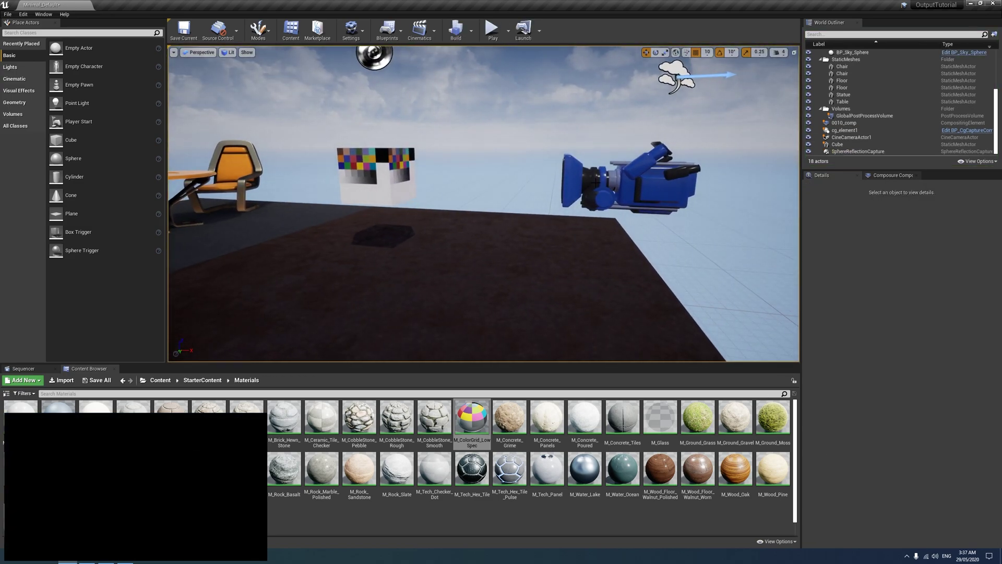
- Re-enable the media capture output pass OutputPass_0 on cg_element1
{"action": "left_click", "coordinate": [849, 137]}
{"action": "left_click", "coordinate": [844, 130]}
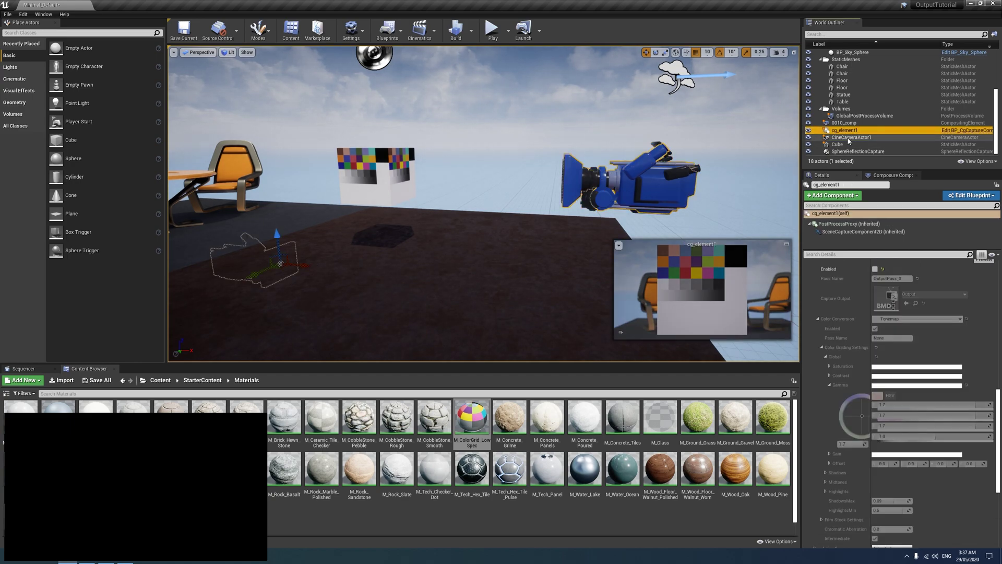
{"action": "scroll", "coordinate": [870, 292], "scroll_direction": "up", "scroll_amount": 5}
{"action": "scroll", "coordinate": [868, 292], "scroll_direction": "up", "scroll_amount": 4}
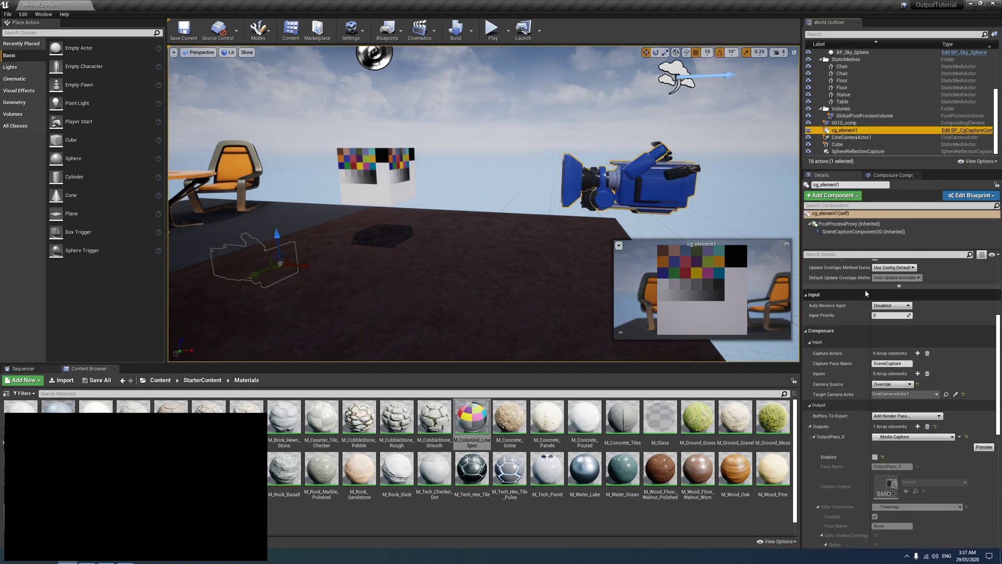
{"action": "left_click", "coordinate": [875, 458]}
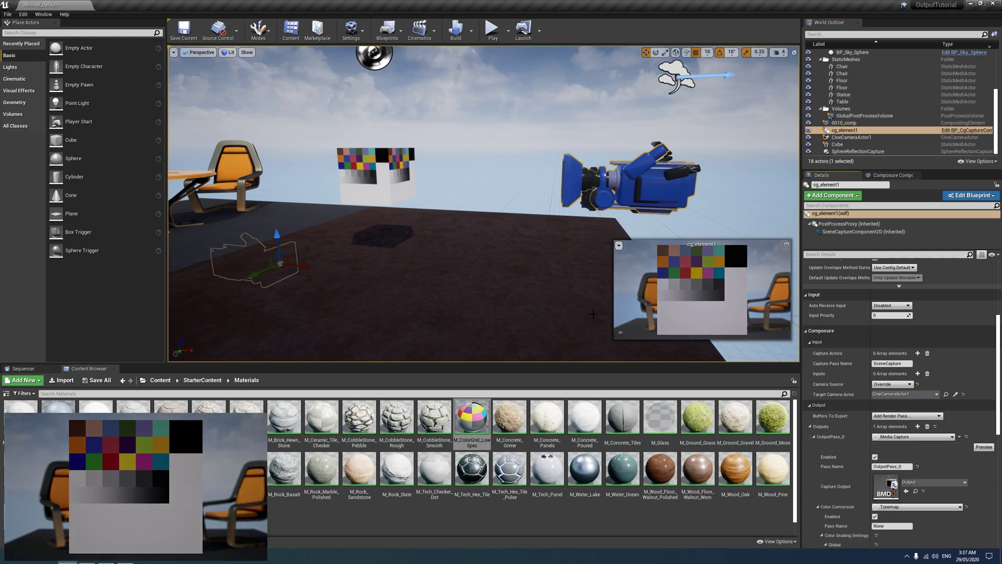
- Pilot CineCameraActor1 in the viewport and move it back from the color-chart cube to frame both chairs
{"action": "left_click", "coordinate": [204, 53]}
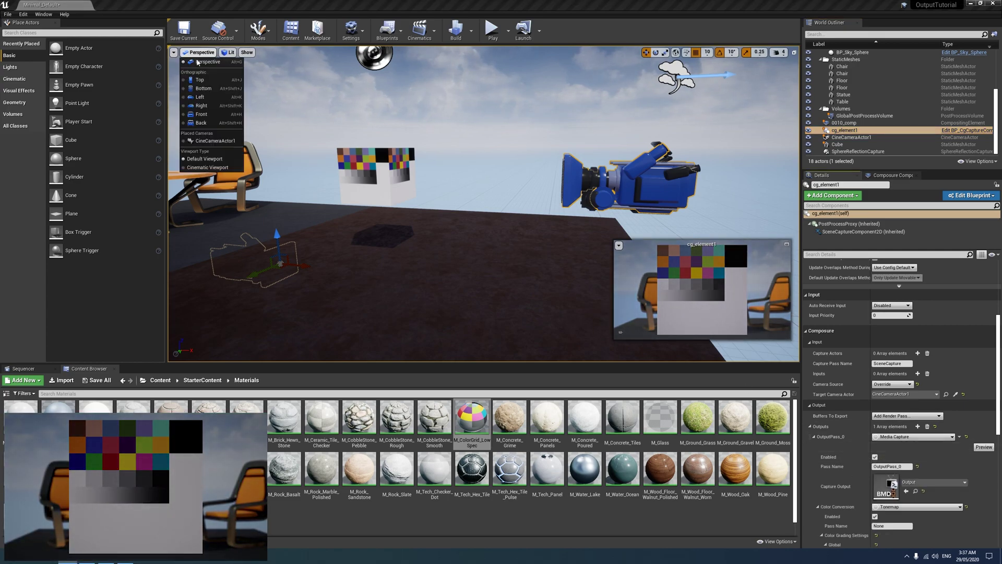
{"action": "left_click", "coordinate": [224, 141]}
{"action": "right_click", "coordinate": [339, 192]}
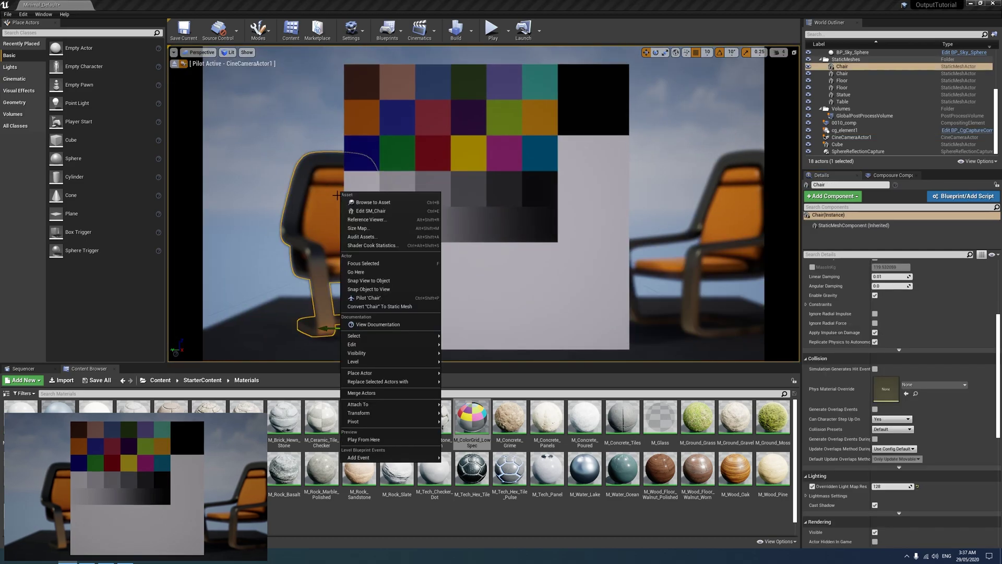
{"action": "right_click_drag", "start_coordinate": [341, 198], "coordinate": [253, 201]}
{"action": "key", "text": "s"}
{"action": "key", "text": "d"}
{"action": "key", "text": "a"}
{"action": "key", "text": "s"}
{"action": "key", "text": "w"}
{"action": "key", "text": "s"}
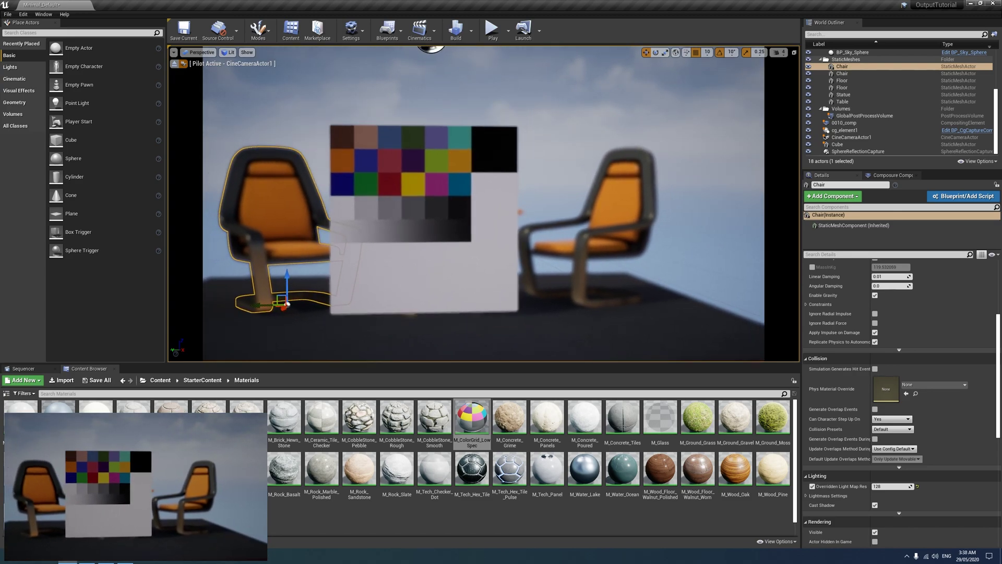
- Turn on the FPS display in the viewport
{"action": "left_click", "coordinate": [174, 53]}
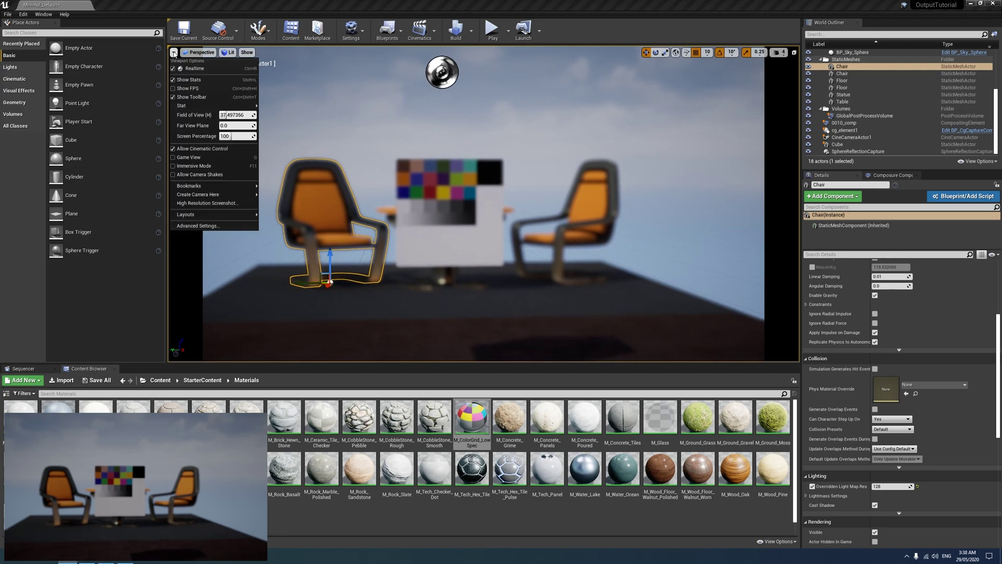
{"action": "left_click", "coordinate": [175, 88]}
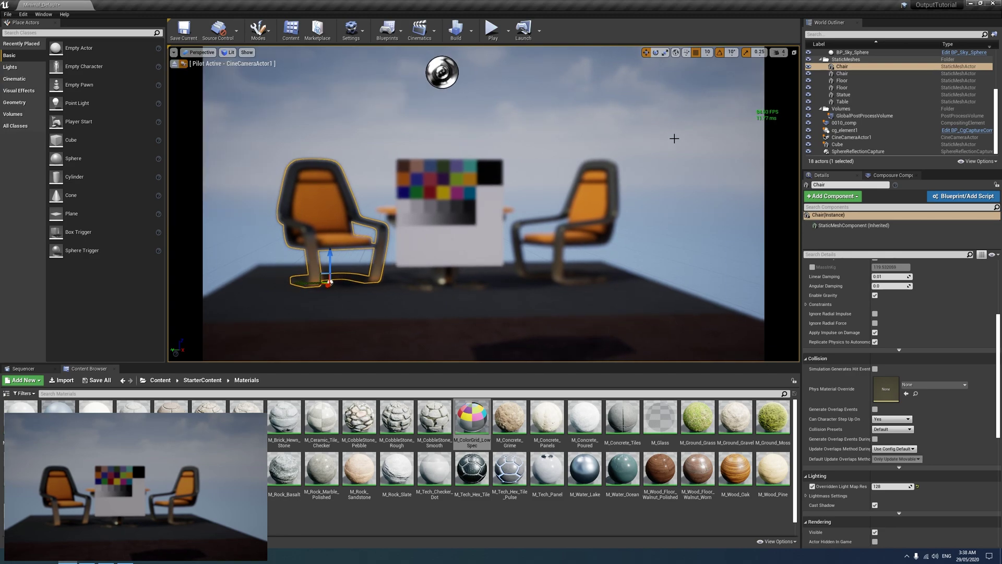
- Fly the piloted CineCameraActor1 around the table, chairs and cube to test the live output's motion
{"action": "mouse_move", "coordinate": [563, 147]}
{"action": "right_mouse_down"}
{"action": "mouse_move", "coordinate": [511, 150]}
{"action": "mouse_move", "coordinate": [555, 158]}
{"action": "right_mouse_up"}
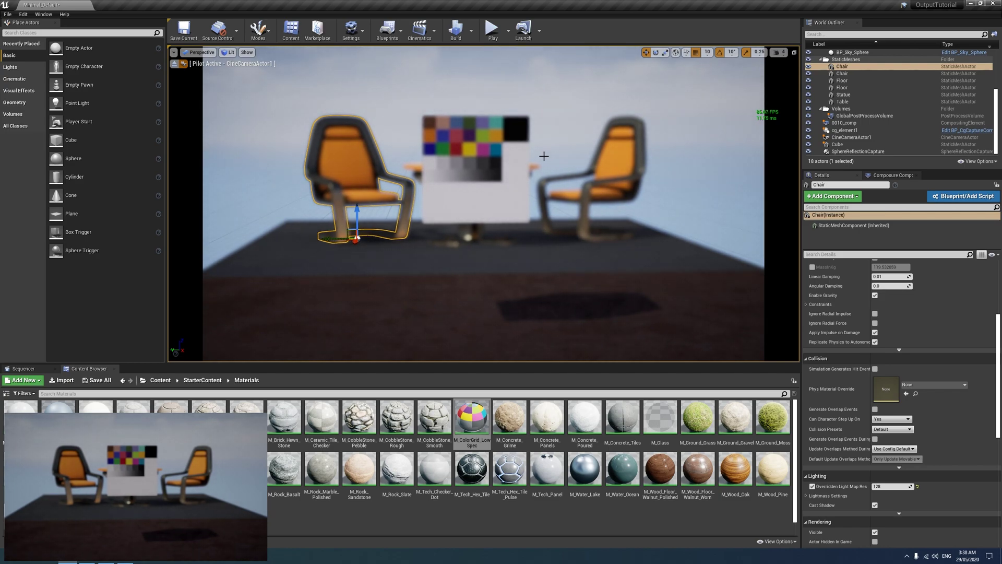
{"action": "right_click_drag", "start_coordinate": [555, 158], "coordinate": [600, 168]}
{"action": "key", "text": "w"}
{"action": "key", "text": "s"}
{"action": "key", "text": "a"}
{"action": "key", "text": "w"}
{"action": "key", "text": "d"}
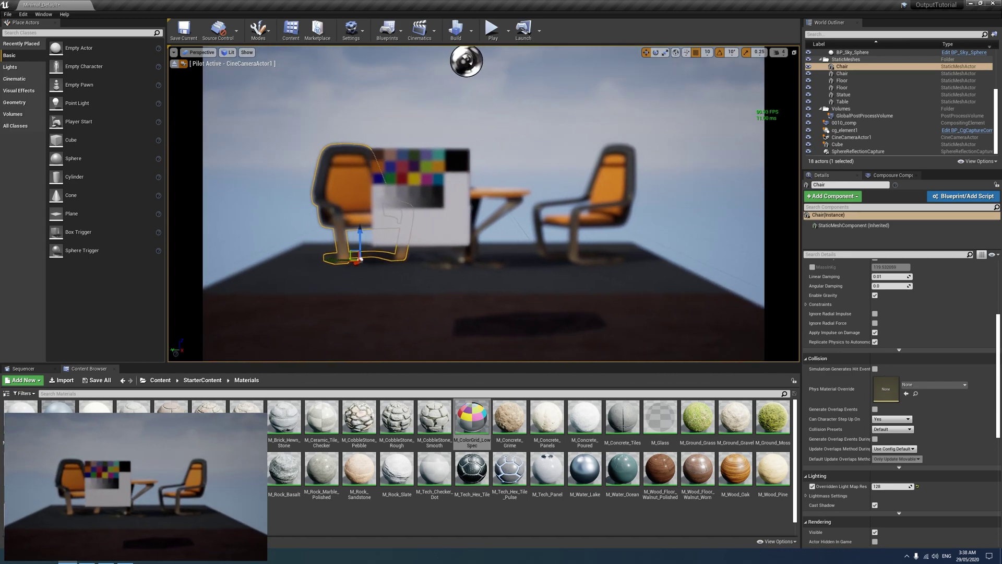
{"action": "key", "text": "d"}
{"action": "mouse_move", "coordinate": [600, 168]}
{"action": "right_mouse_down"}
{"action": "mouse_move", "coordinate": [521, 182]}
{"action": "mouse_move", "coordinate": [540, 181]}
{"action": "mouse_move", "coordinate": [556, 156]}
{"action": "mouse_move", "coordinate": [585, 158]}
{"action": "right_mouse_up"}
{"action": "key", "text": "a"}
{"action": "key", "text": "w"}
{"action": "key", "text": "w"}
{"action": "key", "text": "s"}
{"action": "key", "text": "s"}
{"action": "key", "text": "s"}
{"action": "key", "text": "a"}
{"action": "key", "text": "a"}
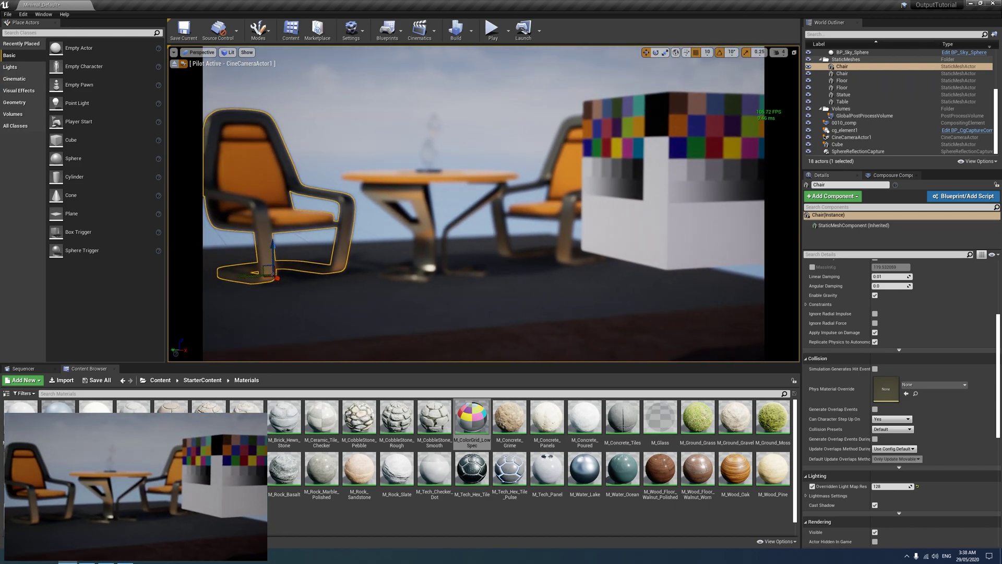
{"action": "left_click_drag", "start_coordinate": [271, 140], "coordinate": [542, 157]}
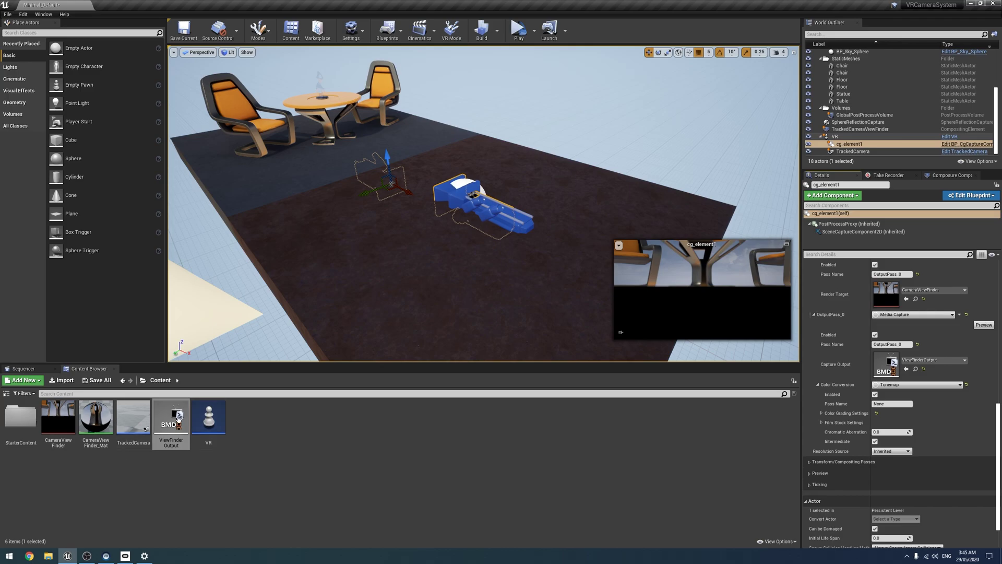
- In the VRCameraSystem project, examine the ViewFinderOutput asset and cg_element1's render target and media capture output passes
{"action": "double_click", "coordinate": [178, 418]}
{"action": "left_click", "coordinate": [994, 3]}
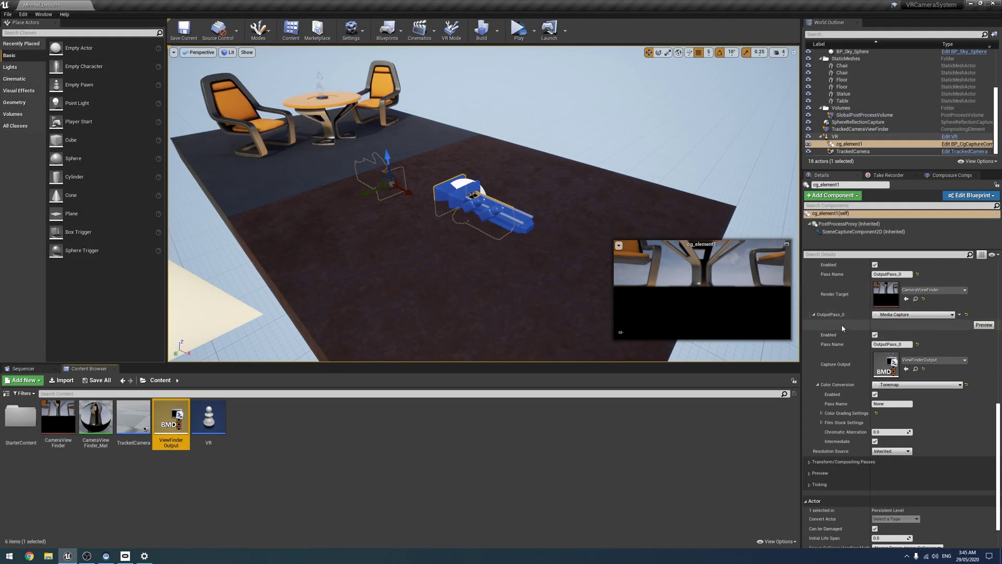
{"action": "scroll", "coordinate": [840, 323], "scroll_direction": "up", "scroll_amount": 2}
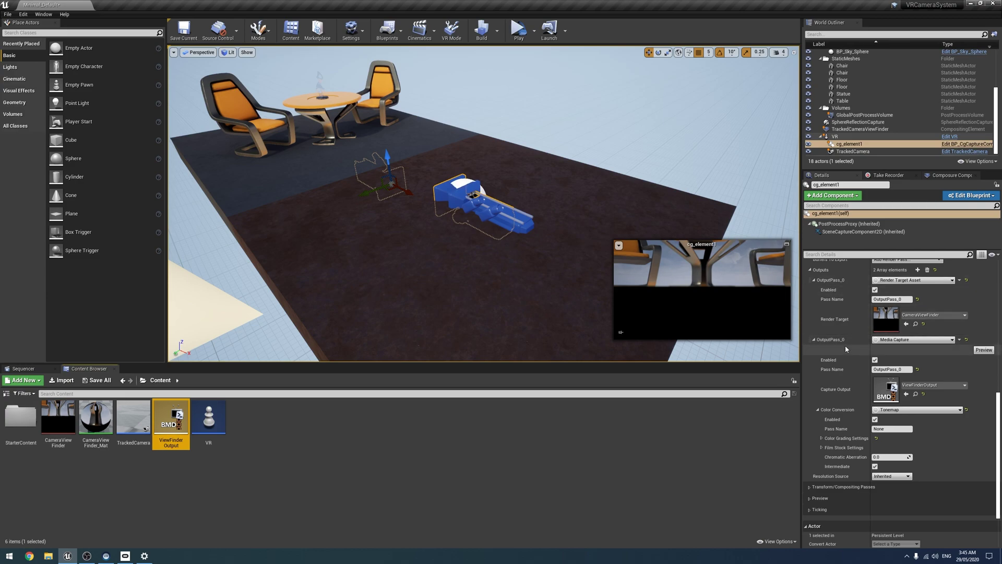
{"action": "scroll", "coordinate": [846, 344], "scroll_direction": "up", "scroll_amount": 3}
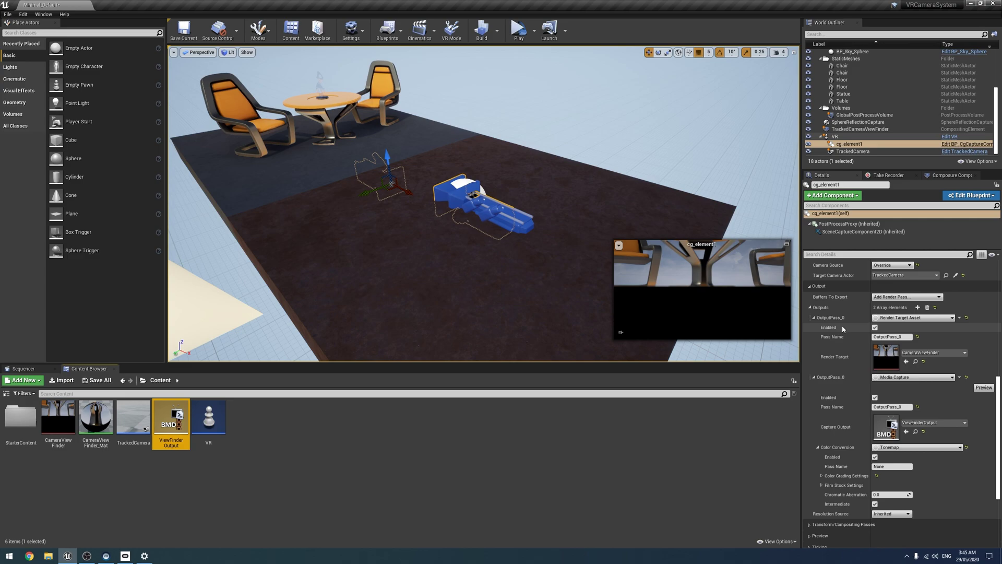
{"action": "scroll", "coordinate": [877, 382], "scroll_direction": "down", "scroll_amount": 2}
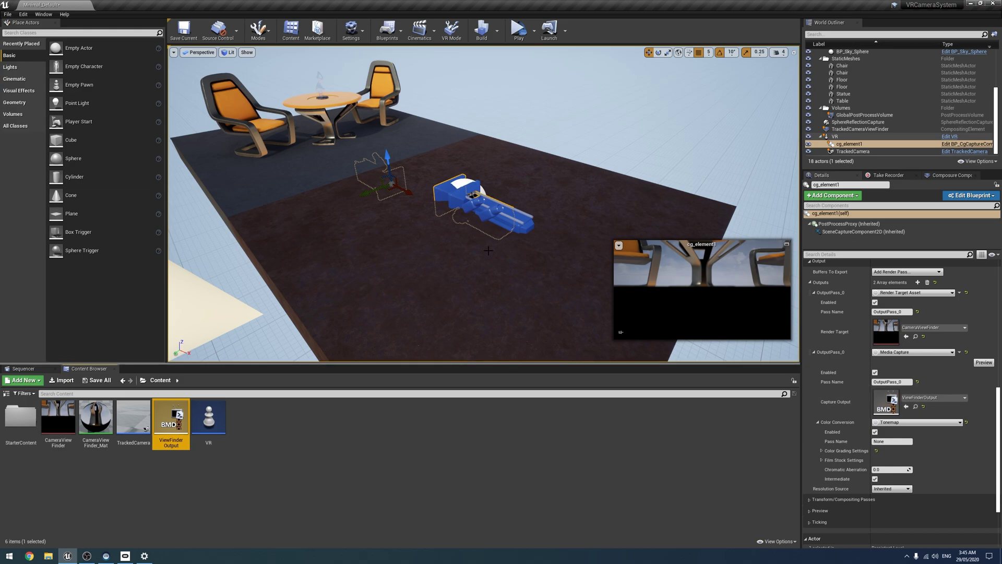
{"action": "key", "text": "s"}
{"action": "mouse_move", "coordinate": [488, 250]}
{"action": "right_mouse_down"}
{"action": "mouse_move", "coordinate": [489, 229]}
{"action": "mouse_move", "coordinate": [480, 241]}
{"action": "mouse_move", "coordinate": [488, 250]}
{"action": "right_mouse_up"}
{"action": "key", "text": "w"}
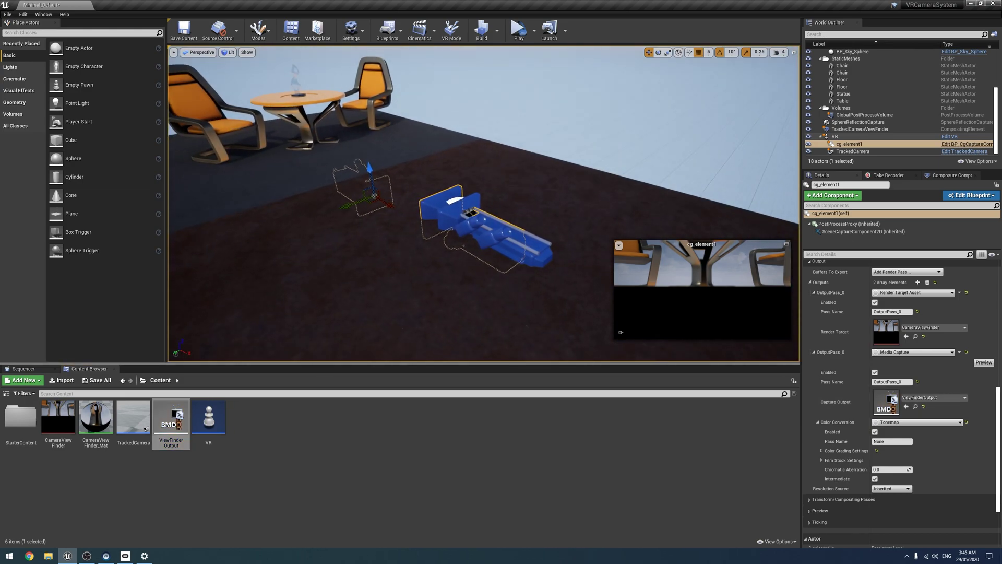